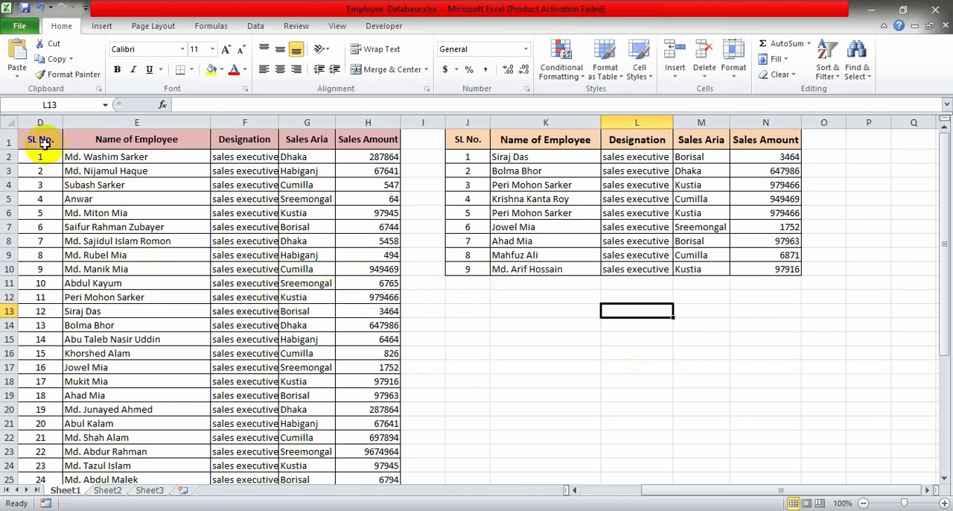
- Examine the employee table in columns D to H, covering its serial number, name, designation, sales area and sales amount columns
drag(39, 140, 379, 297)
scroll(355, 336, up, 11)
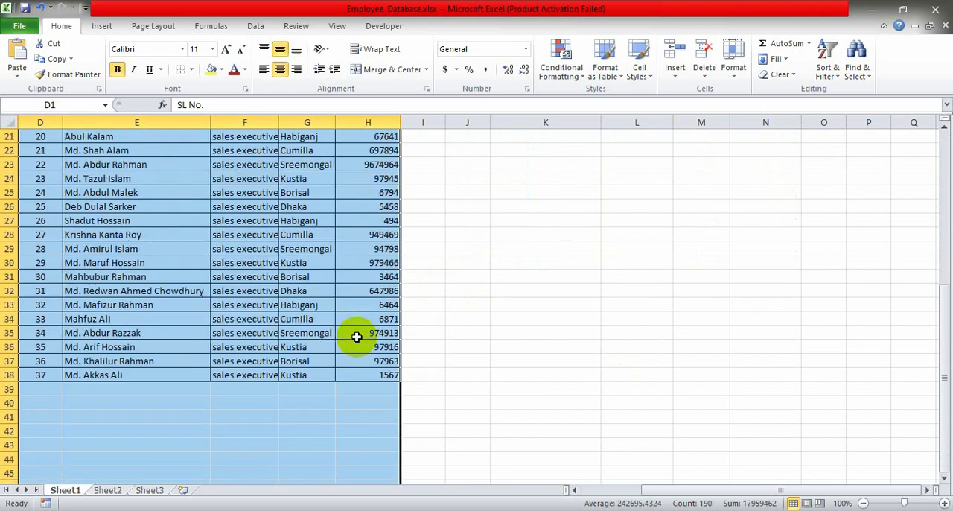
scroll(357, 337, up, 7)
click(469, 297)
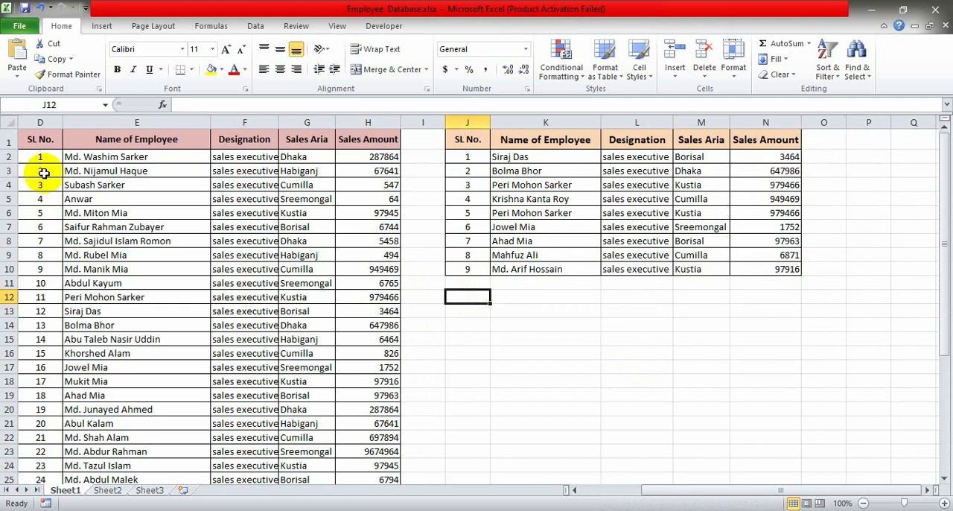
drag(44, 147, 41, 200)
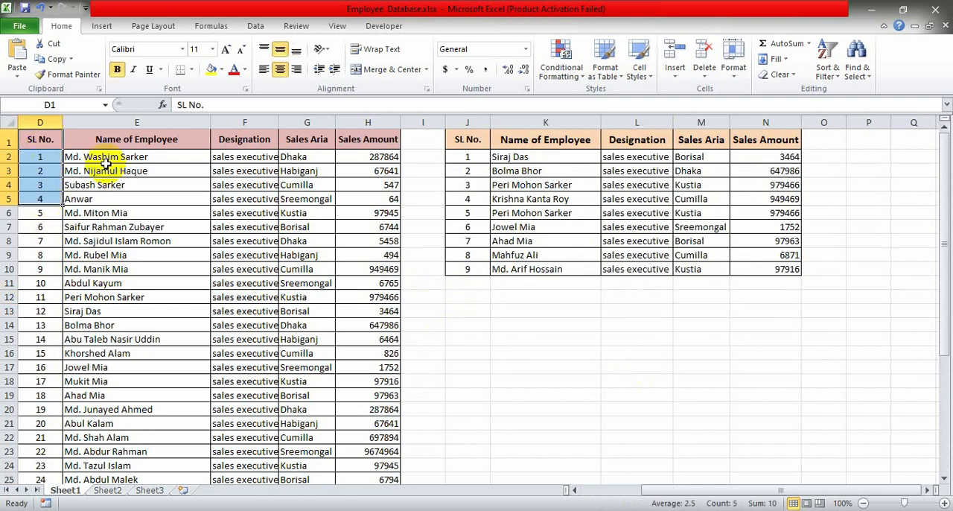
drag(131, 140, 201, 175)
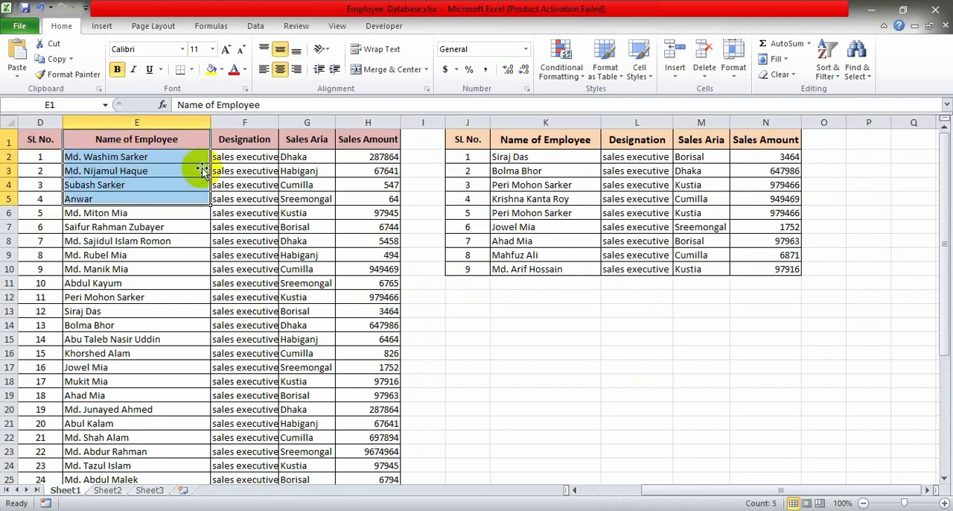
click(241, 140)
drag(240, 140, 249, 224)
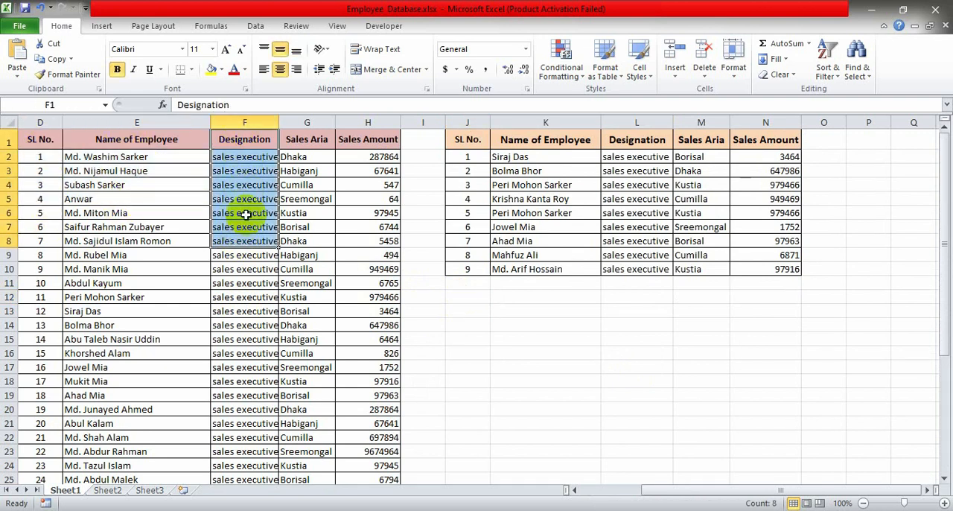
click(317, 140)
drag(317, 141, 312, 341)
click(365, 140)
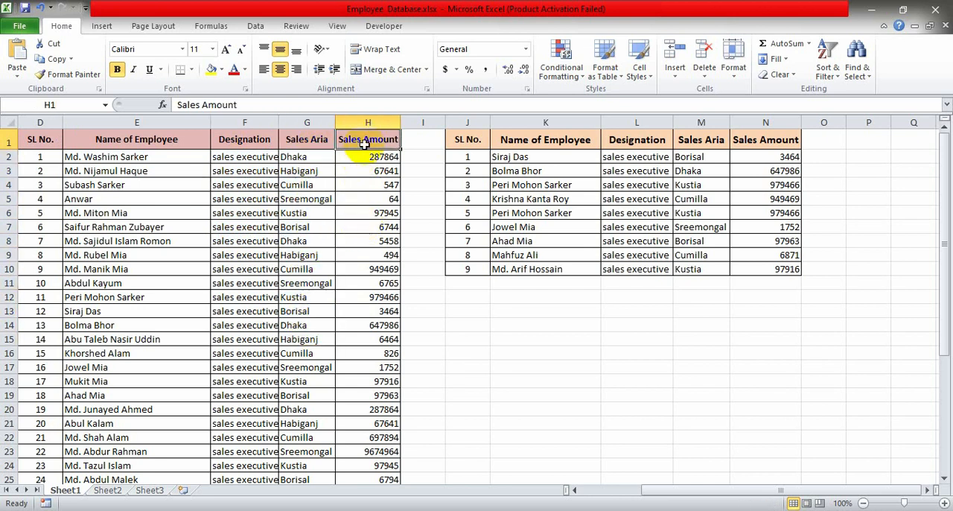
click(304, 137)
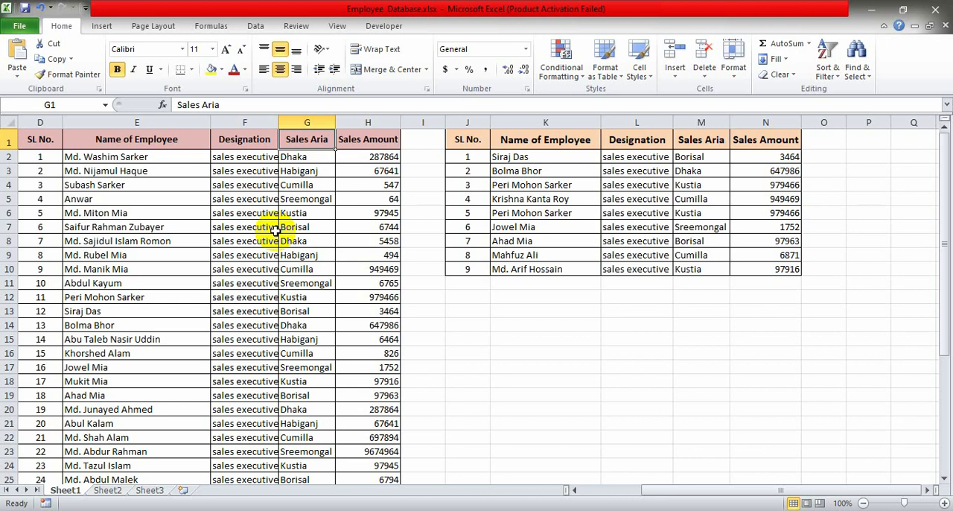
drag(368, 145, 372, 193)
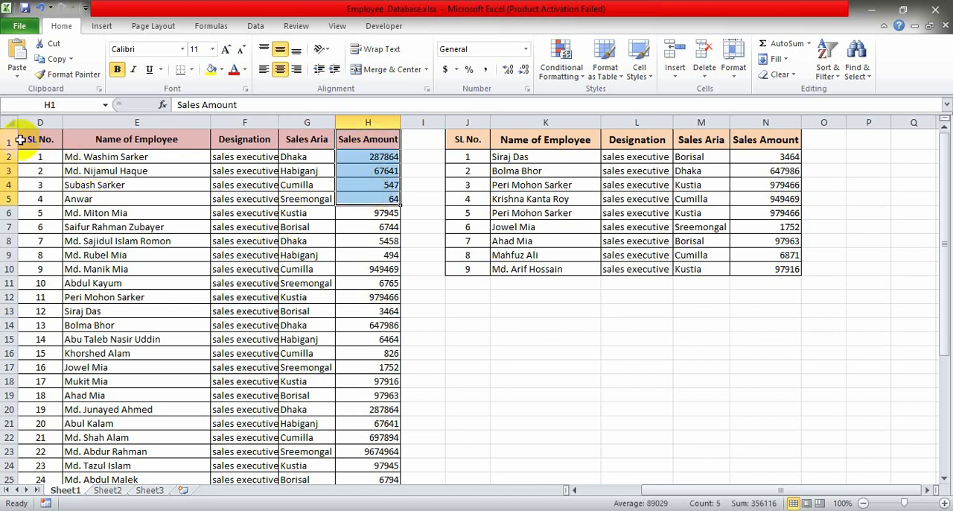
drag(29, 141, 365, 318)
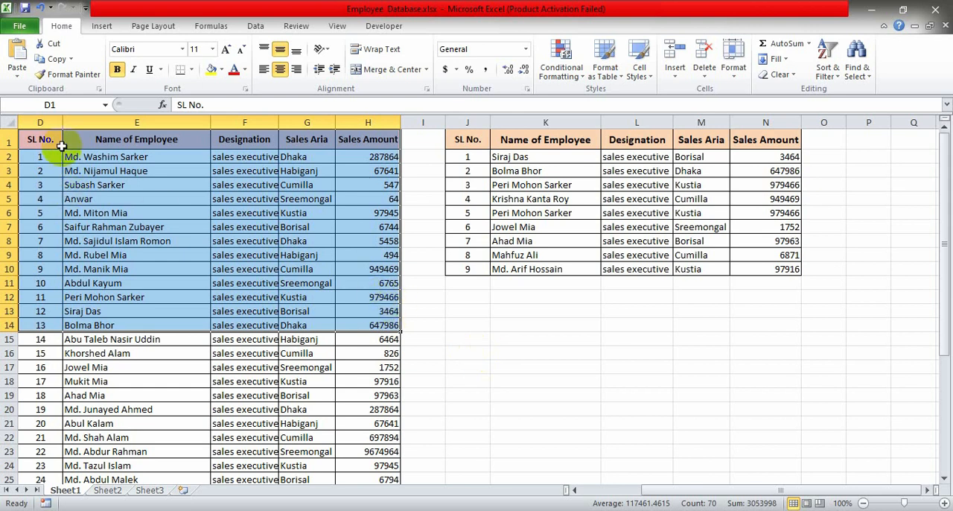
drag(37, 141, 377, 171)
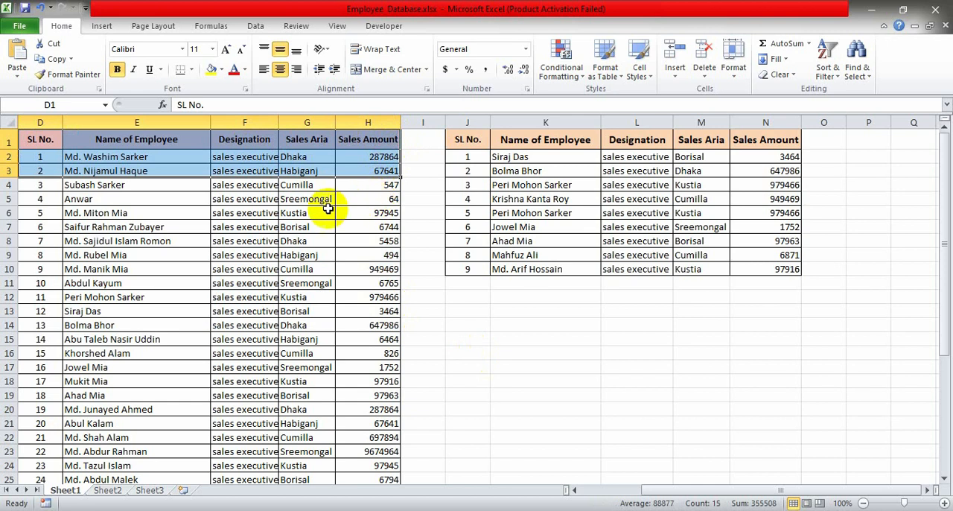
click(105, 158)
click(112, 284)
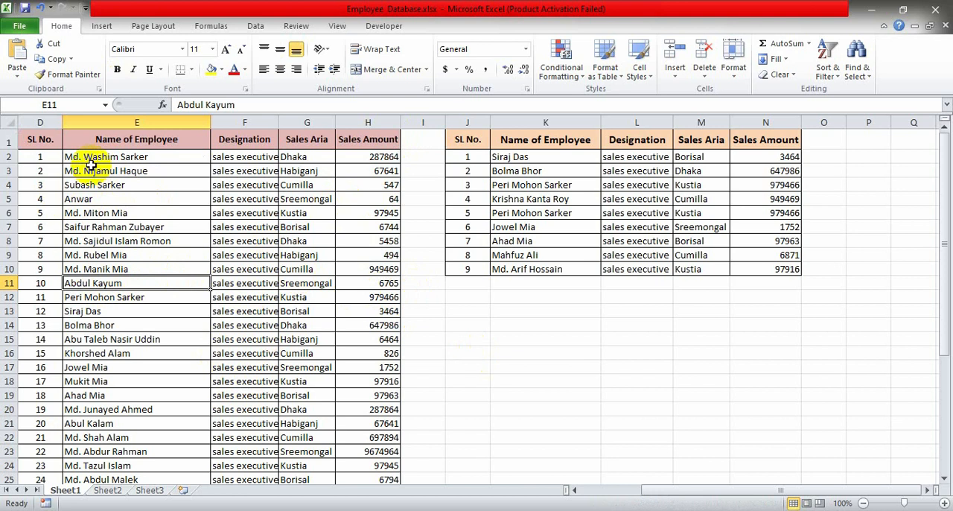
drag(89, 161, 367, 451)
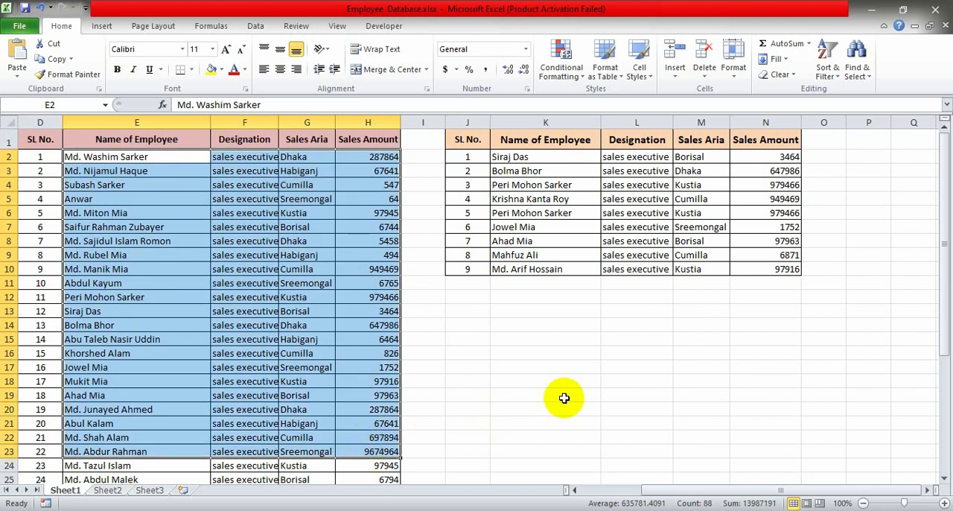
click(530, 344)
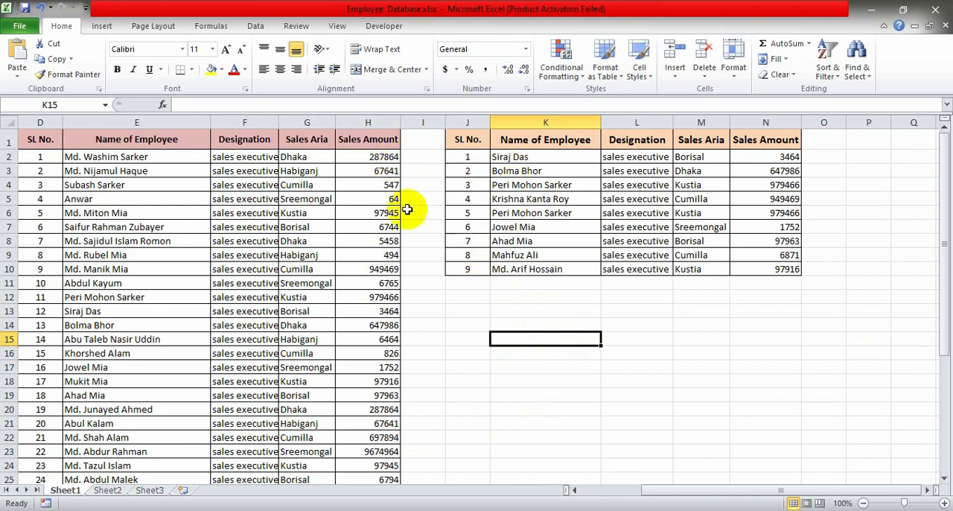
- Create a Greater Than highlight rule for the Sales Amount values in H2:H38 with a threshold of 90000
click(372, 156)
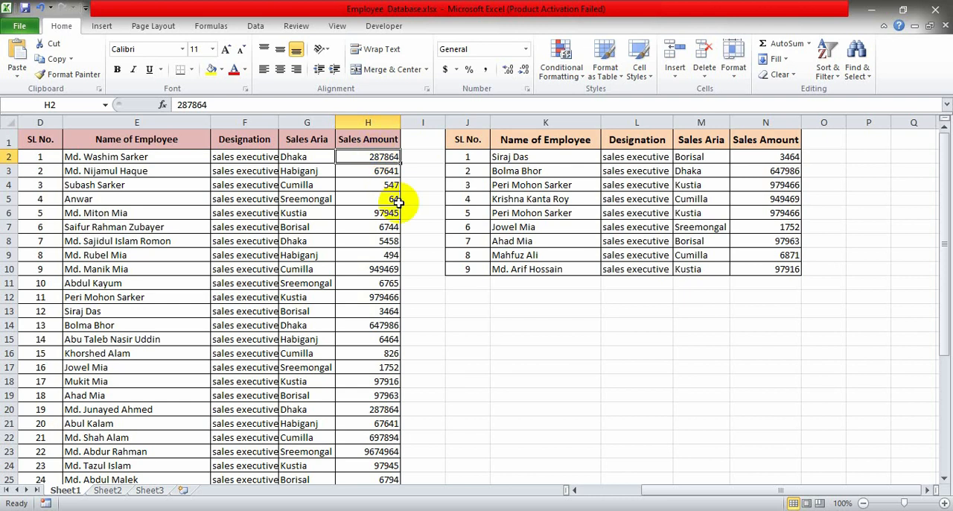
key(ctrl+shift+Down)
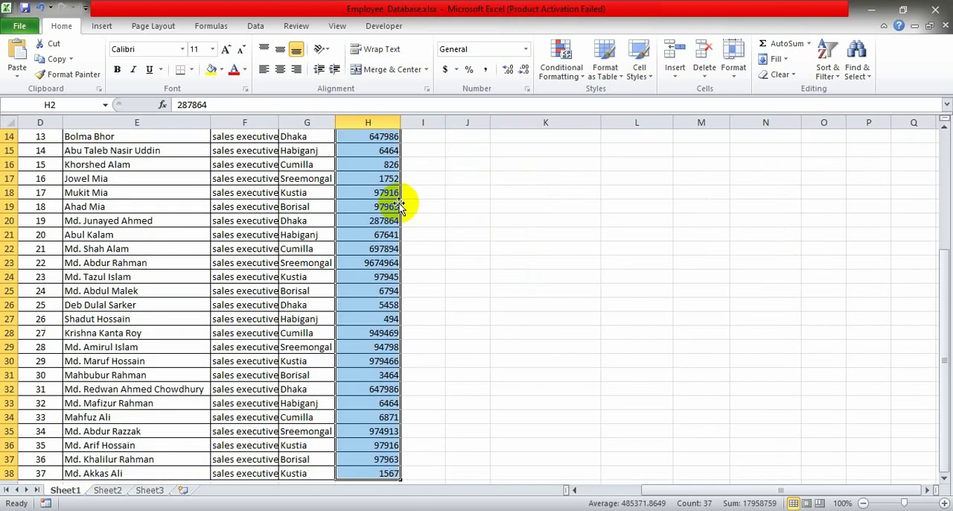
click(559, 82)
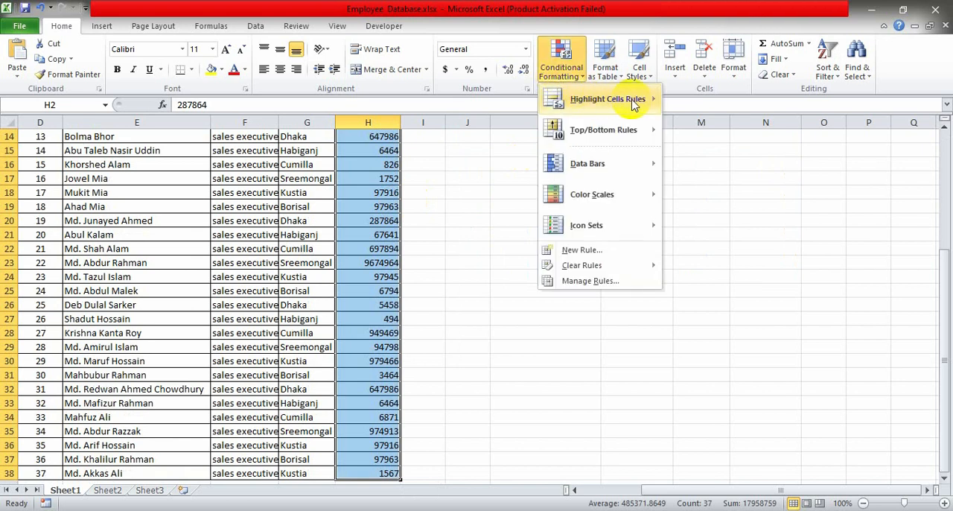
mouse_move(634, 99)
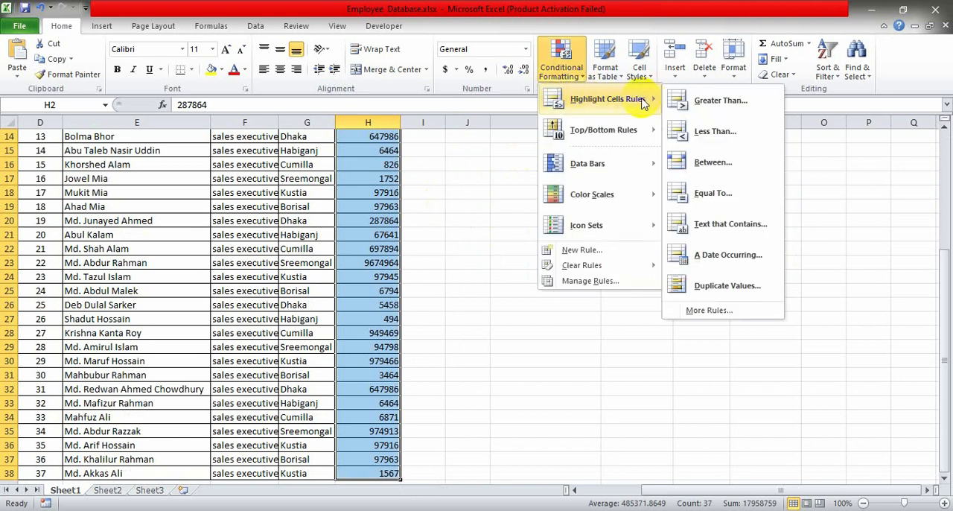
click(754, 108)
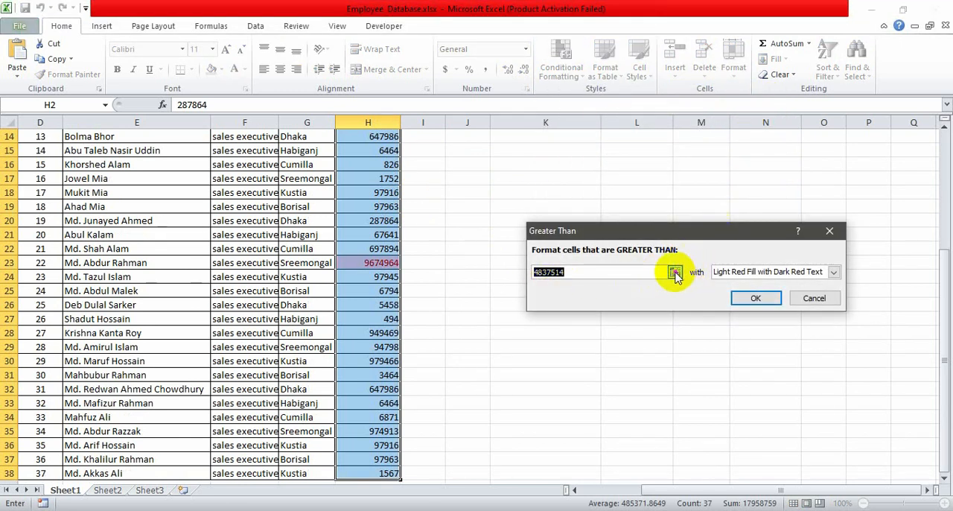
click(649, 268)
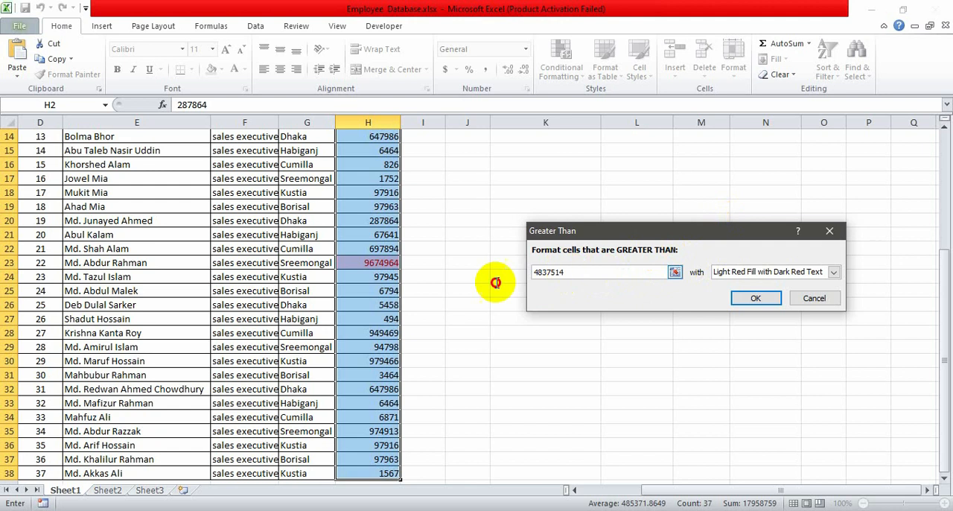
drag(595, 282, 512, 270)
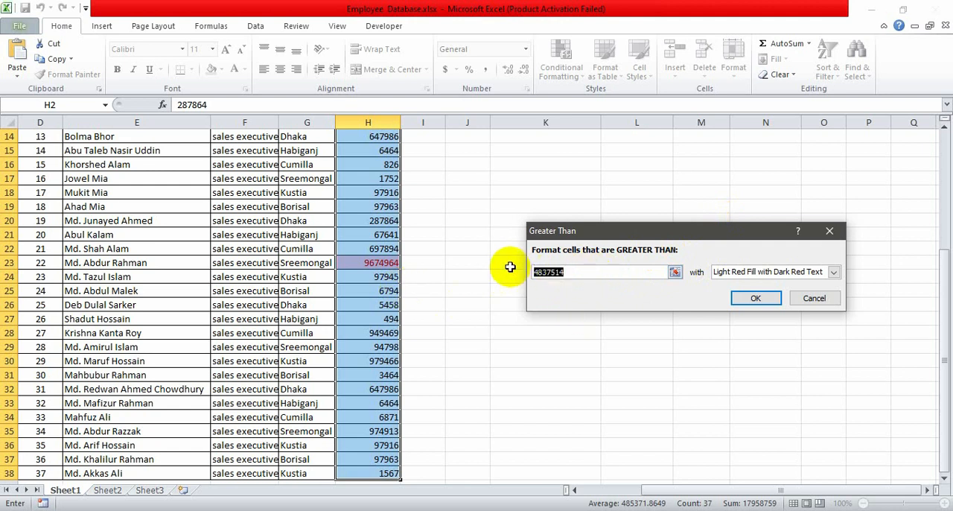
text(90000)
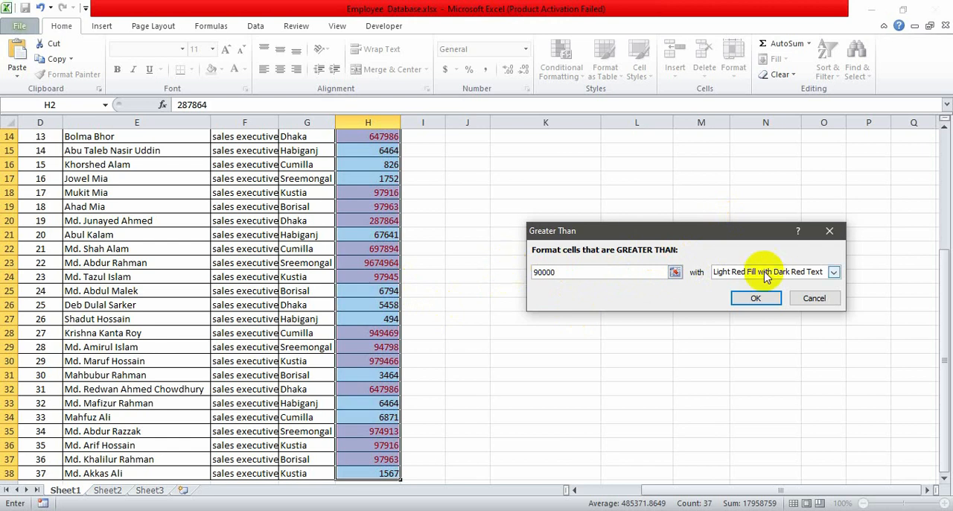
- Give the Greater Than rule a custom format with a bright yellow fill and apply it to the Sales Amount values
click(834, 272)
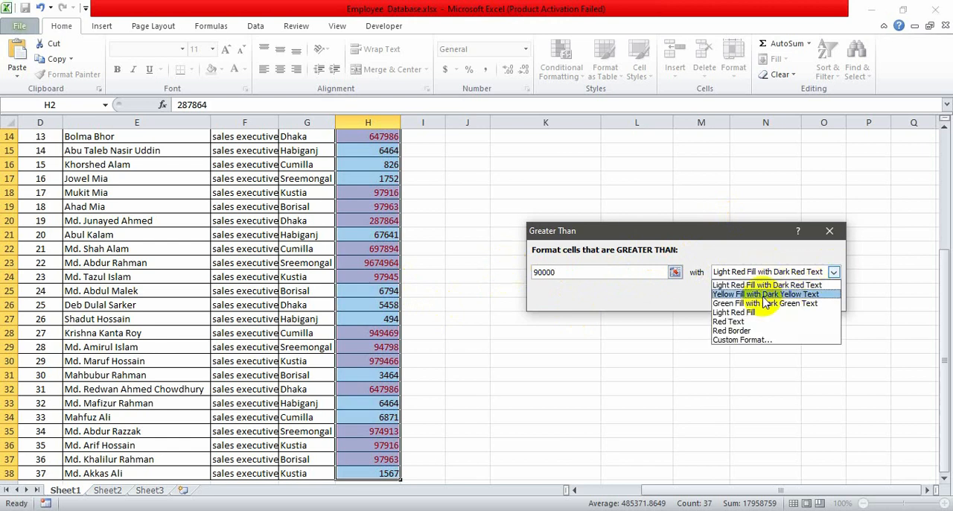
click(737, 294)
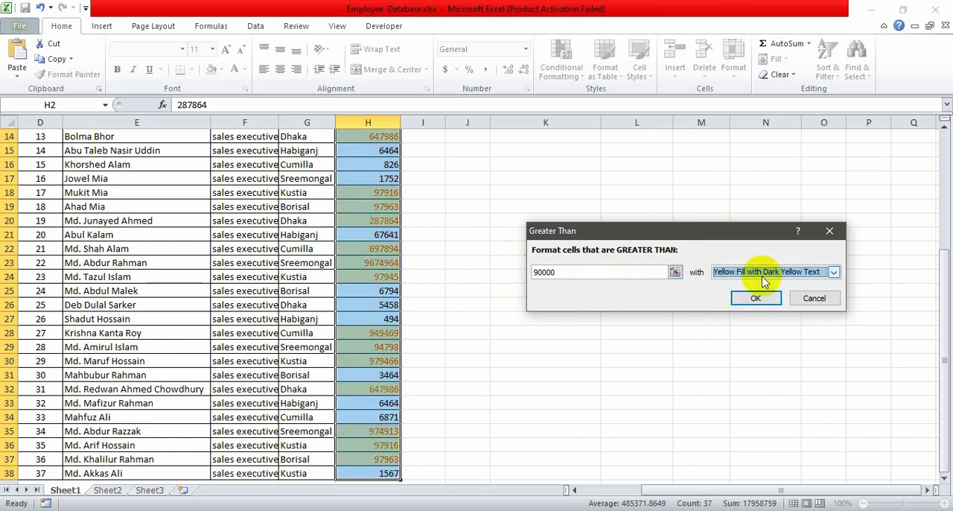
click(834, 272)
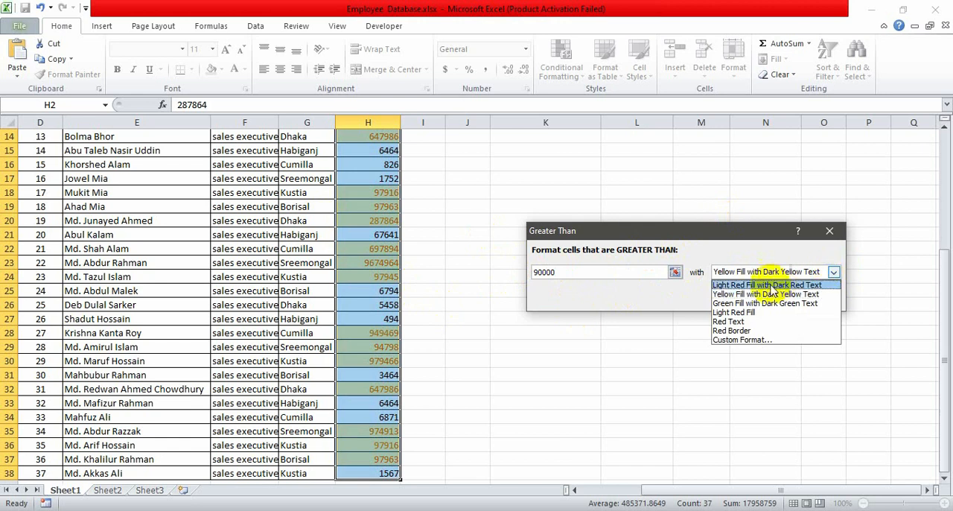
click(754, 339)
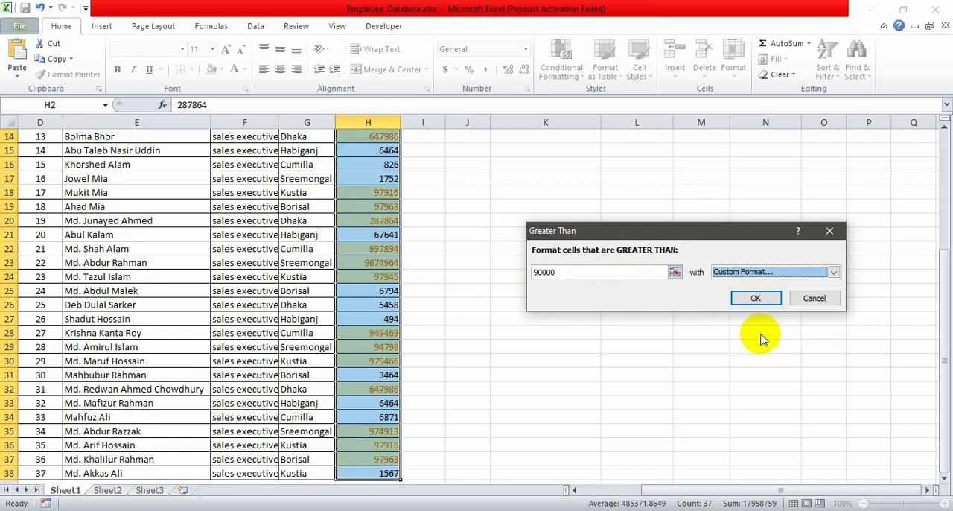
click(645, 119)
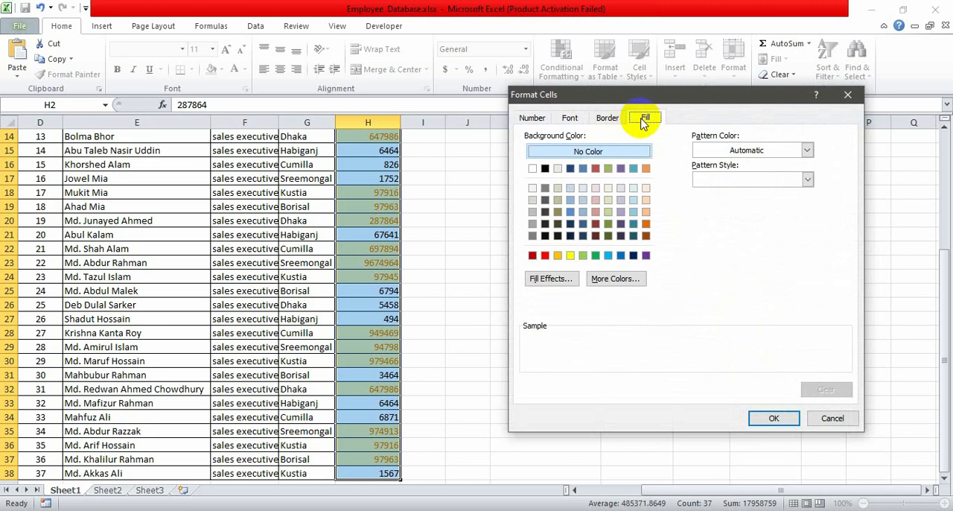
click(570, 255)
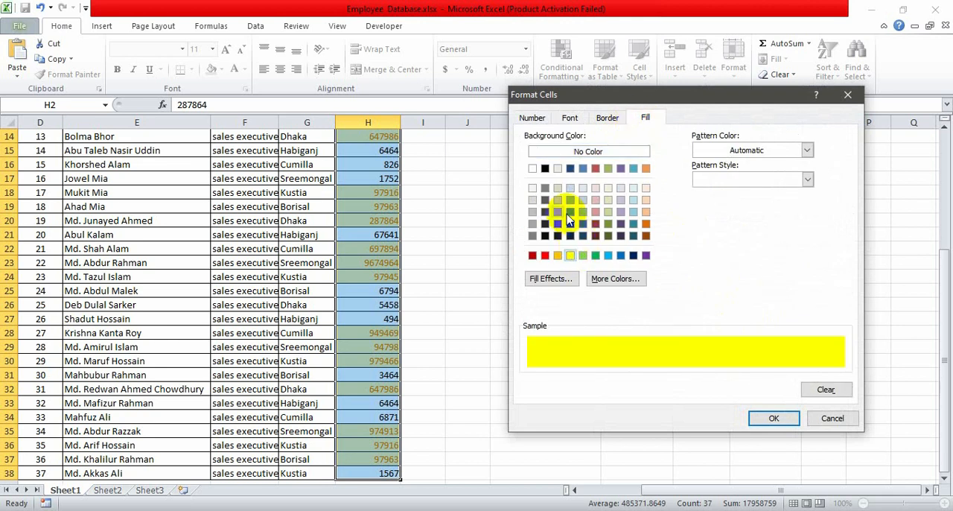
click(775, 419)
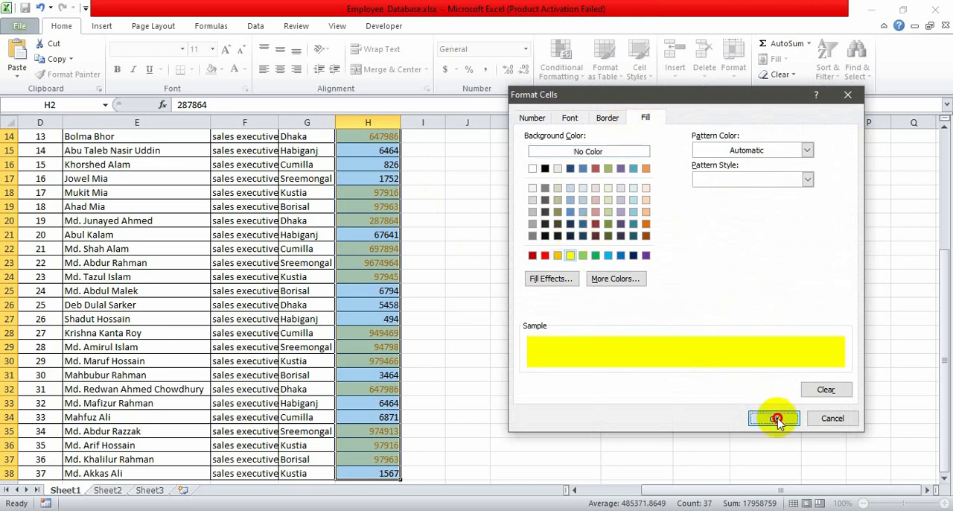
click(700, 299)
scroll(395, 317, up, 4)
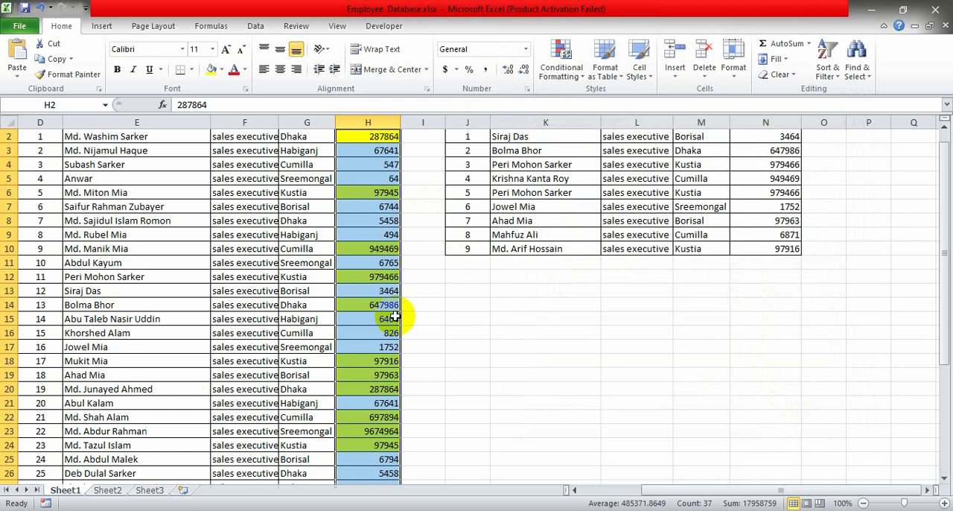
click(466, 292)
scroll(439, 318, up, 1)
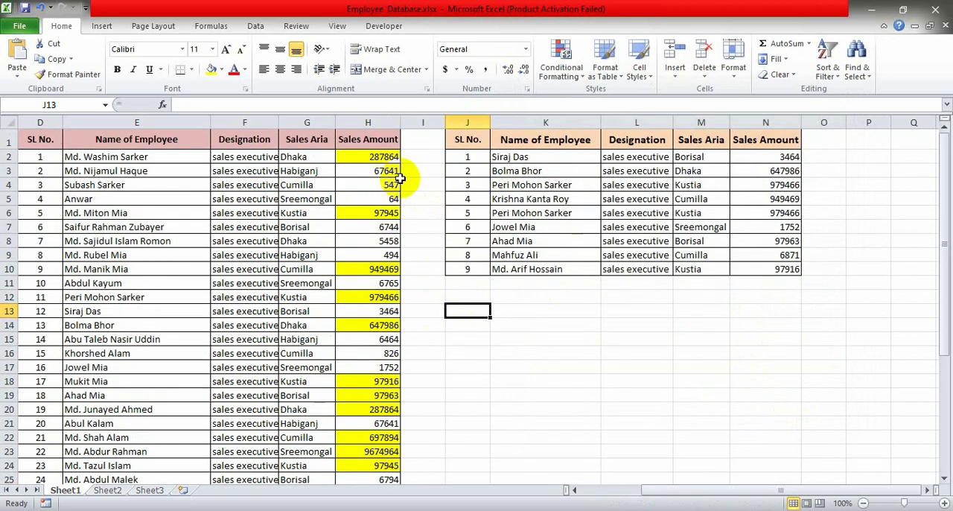
drag(388, 158, 378, 466)
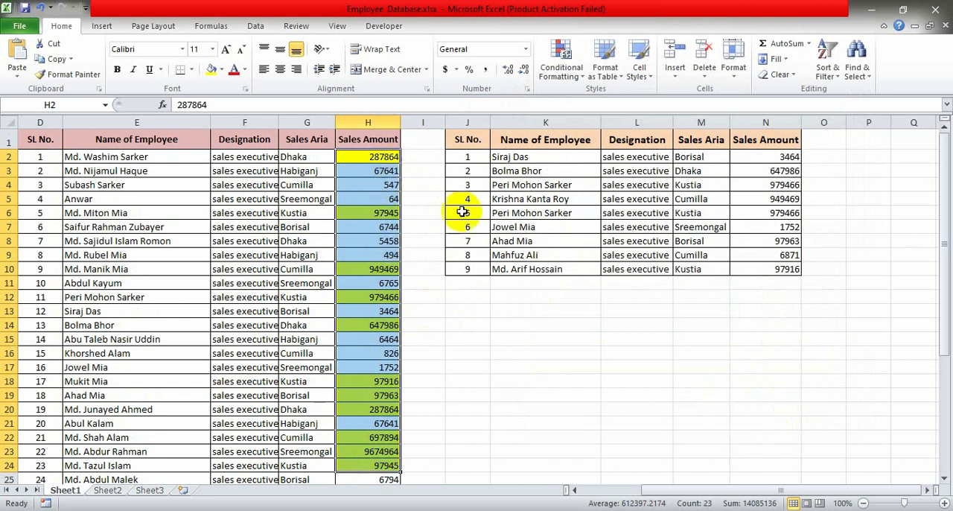
click(433, 352)
- Apply the comma number style to all Sales Amount values in H2:H38
click(372, 158)
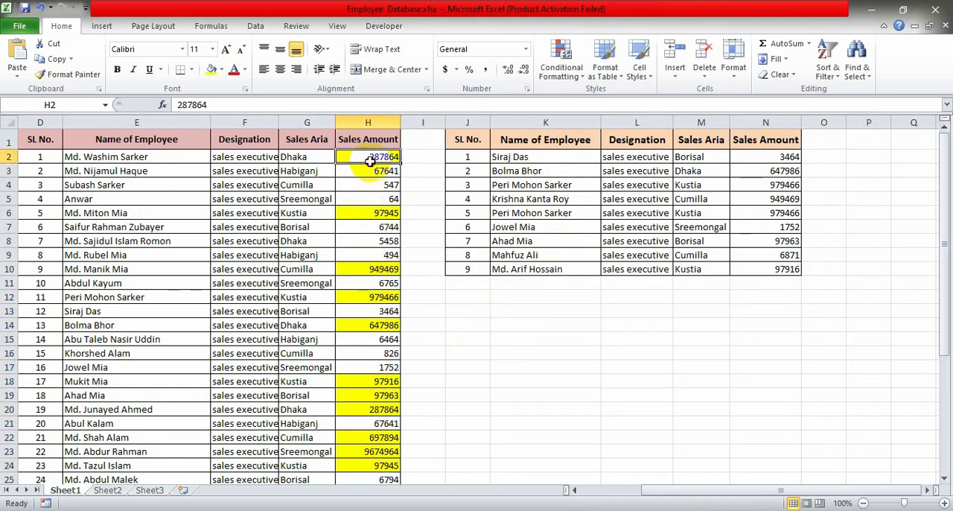
key(ctrl+shift+Down)
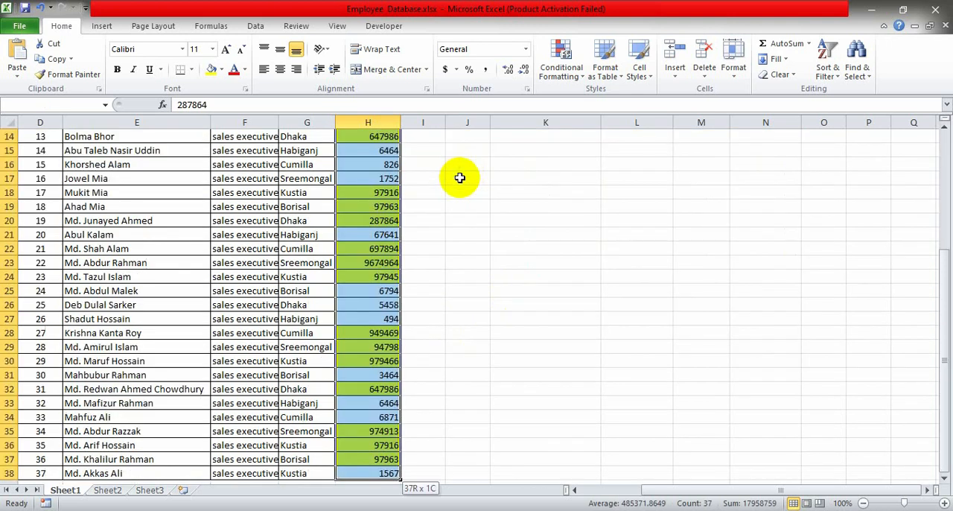
scroll(489, 223, up, 5)
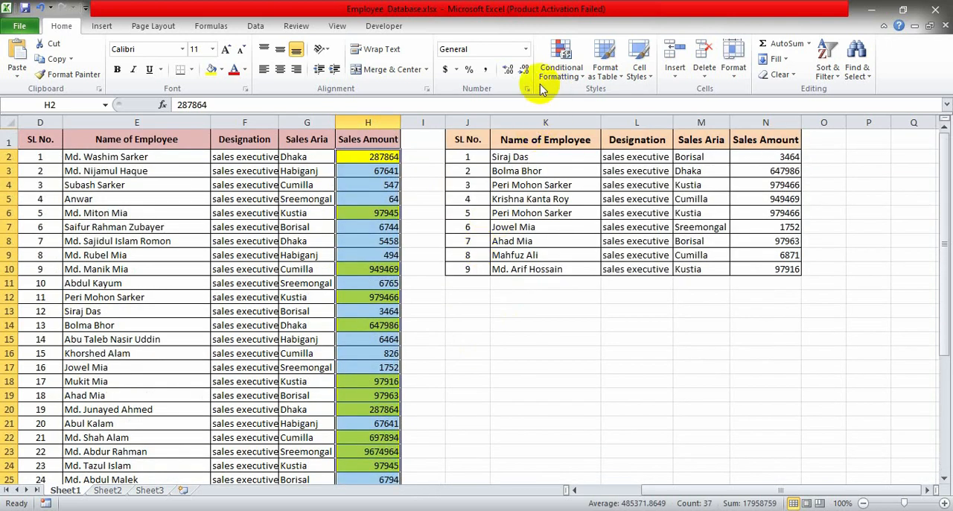
click(485, 69)
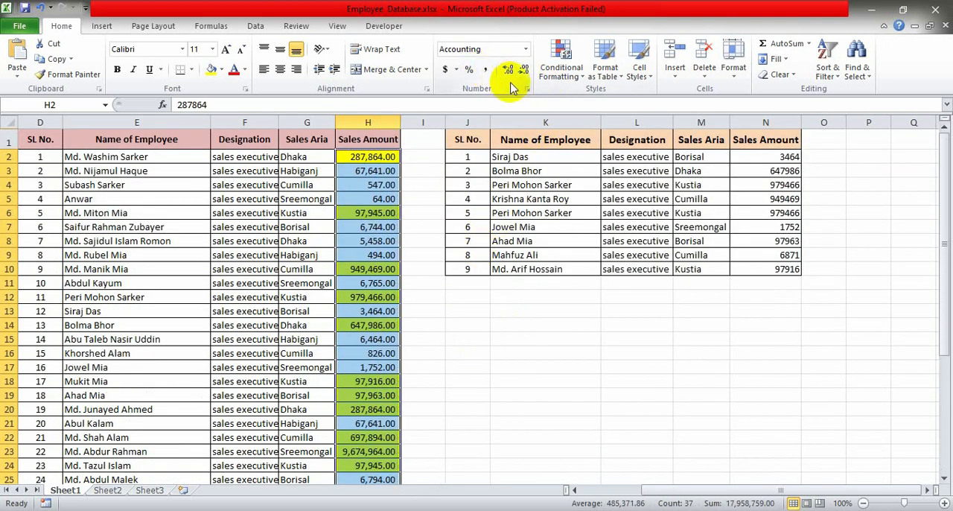
- Remove both decimal places from the Sales Amount values in H2:H38 and review the highlighted amounts down to row 38
click(521, 69)
click(522, 70)
click(523, 339)
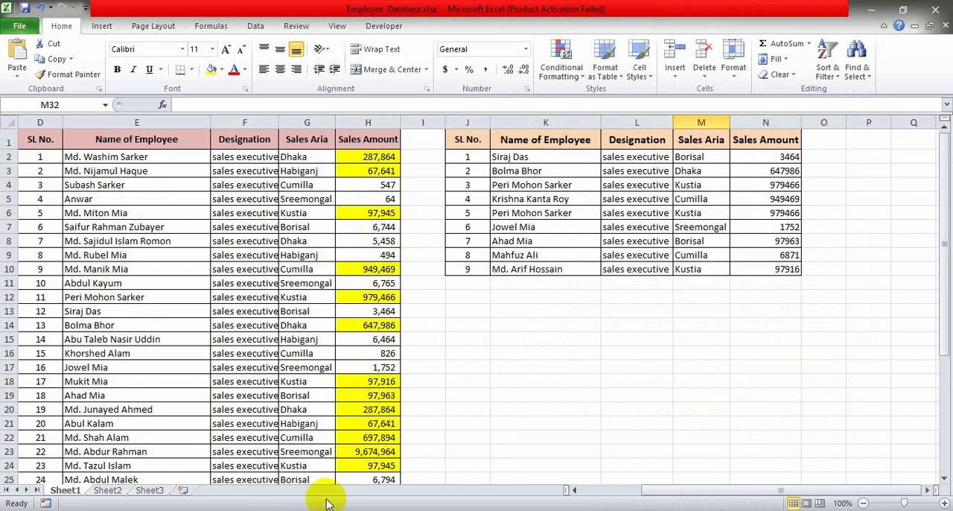
scroll(380, 357, down, 9)
scroll(384, 357, up, 9)
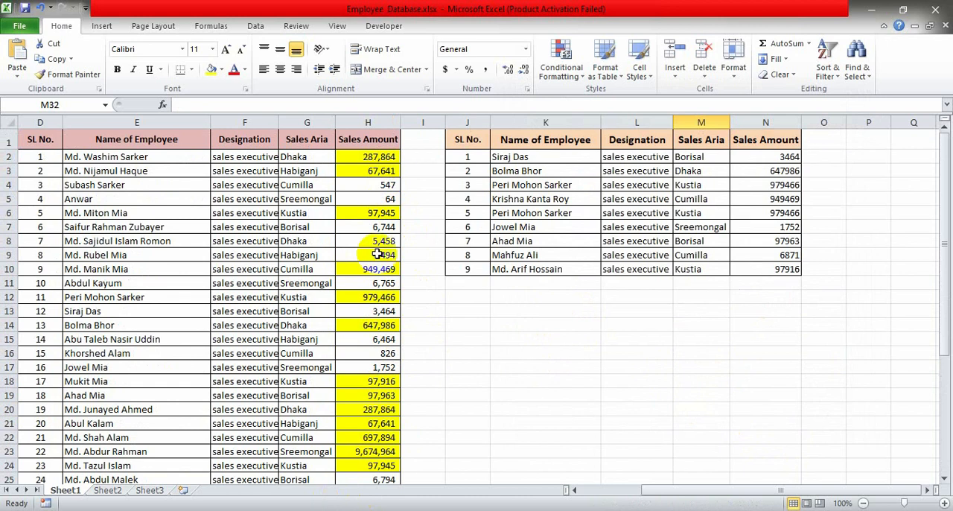
scroll(426, 457, down, 7)
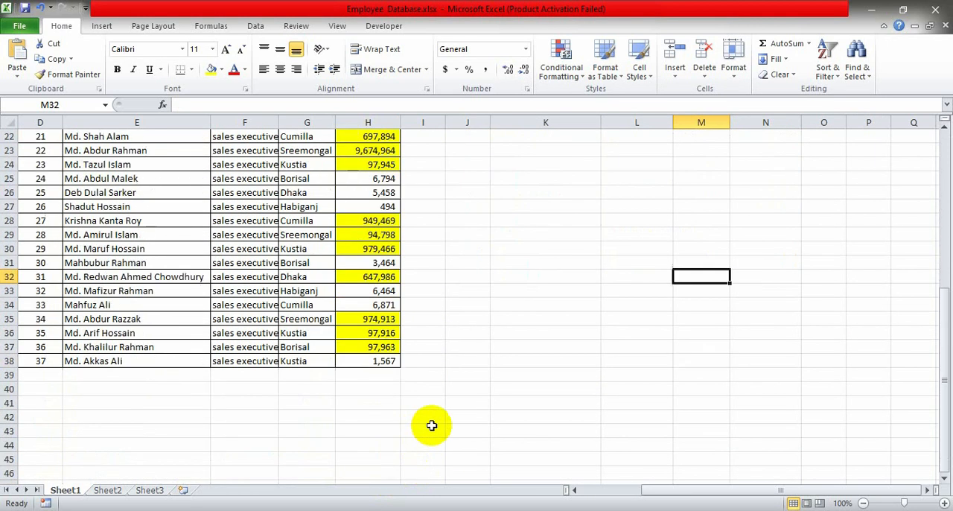
scroll(430, 425, up, 7)
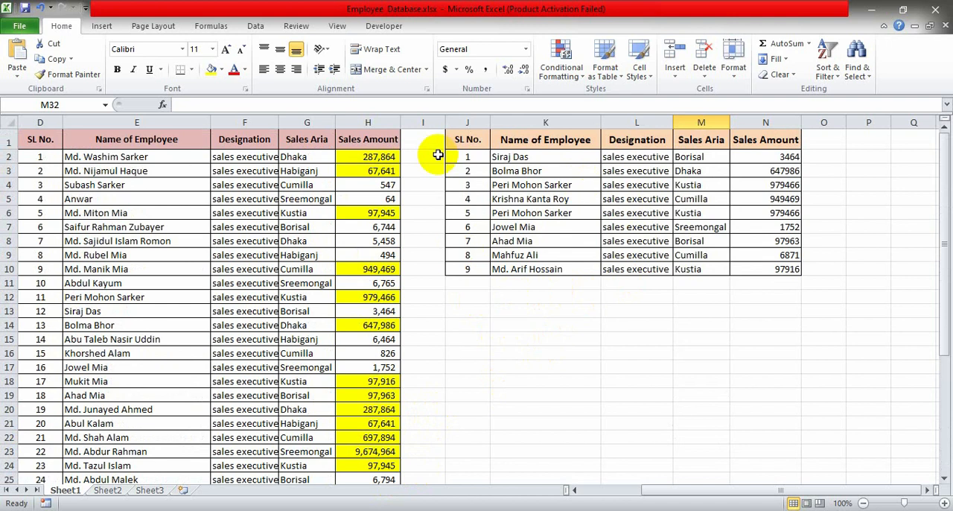
- Copy the header row J1:N1 of the second table and paste it at J13
drag(456, 140, 787, 140)
key(ctrl+c)
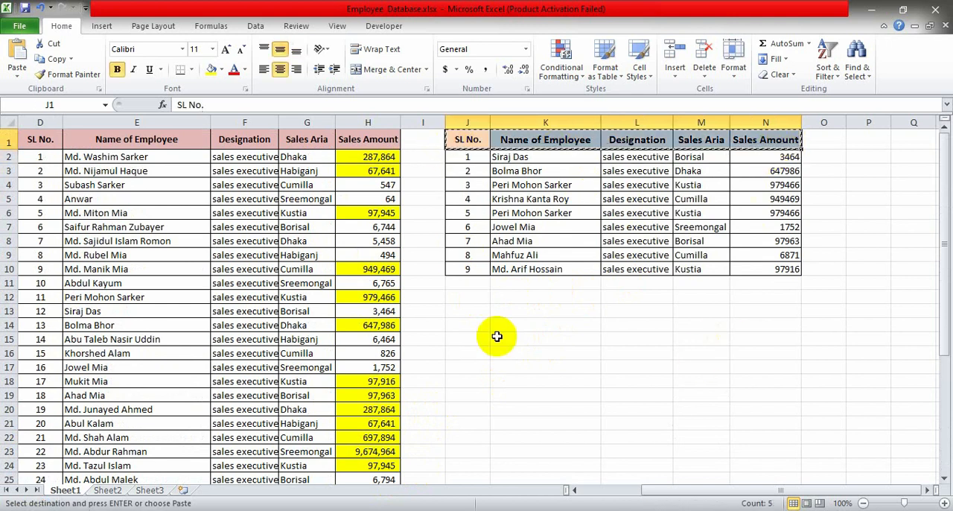
click(461, 313)
key(ctrl+v)
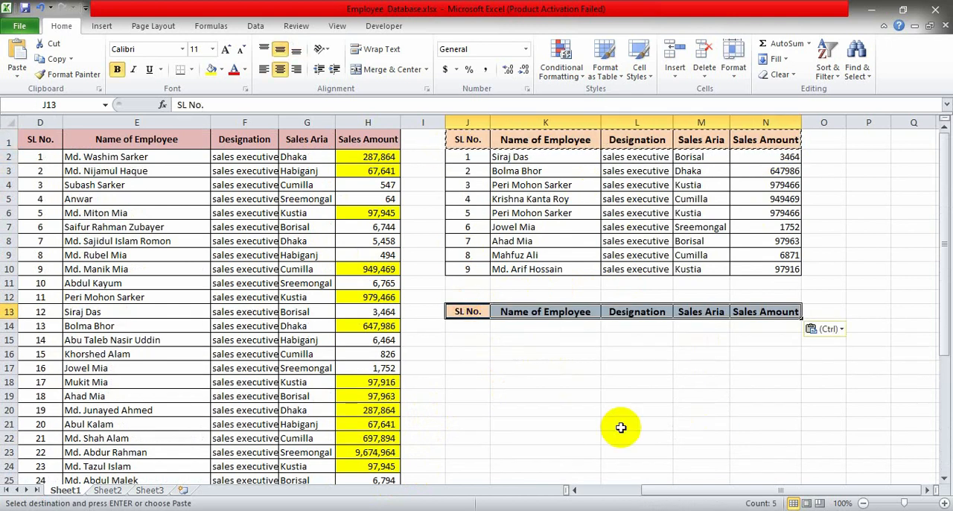
- Copy the serial numbers, employee names and designations in J2:L10 and paste them under the new headers starting at J14
click(470, 326)
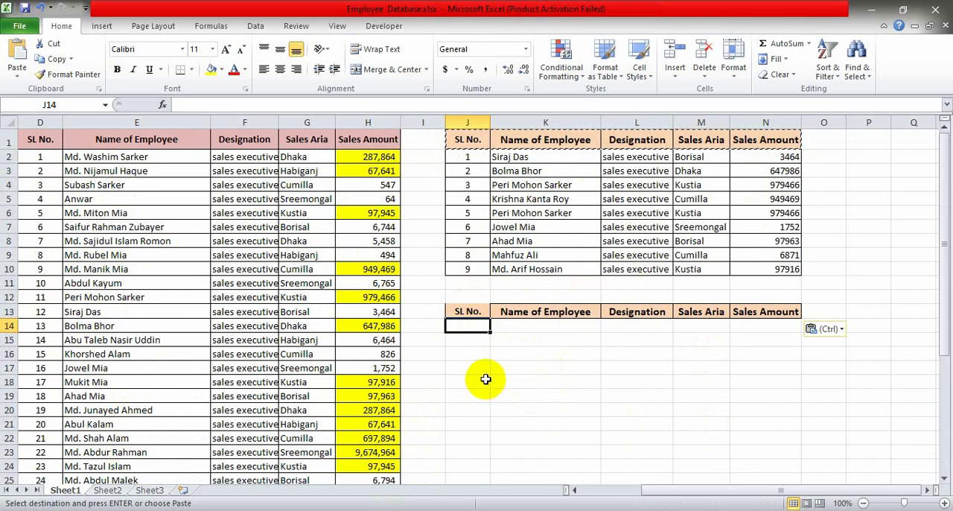
drag(467, 158, 639, 275)
key(ctrl+c)
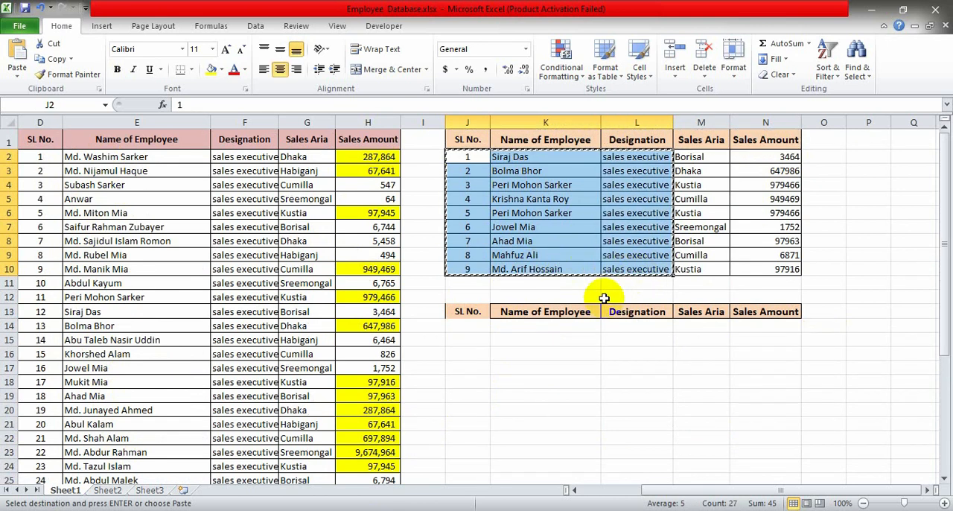
click(463, 326)
key(ctrl+v)
- Apply all borders to the copied header and data cells in J13:L22
drag(469, 309, 666, 438)
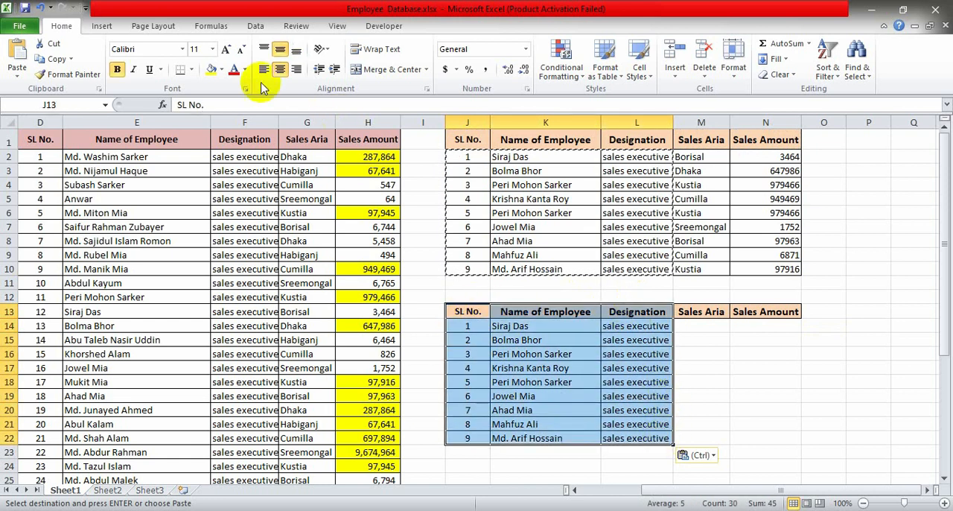
click(192, 70)
click(205, 182)
click(735, 366)
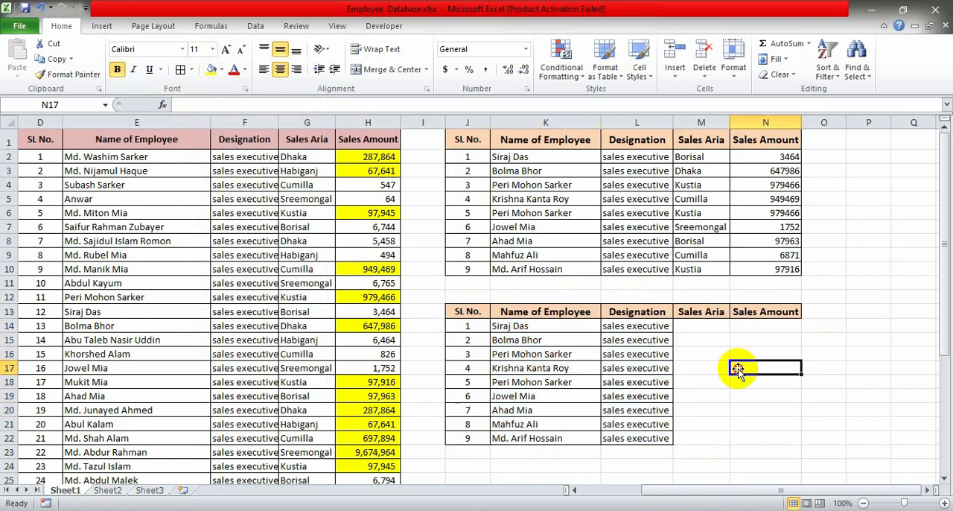
- Begin a VLOOKUP formula in Sales Aria cell M14 with the employee name in K14 as the lookup value
click(690, 327)
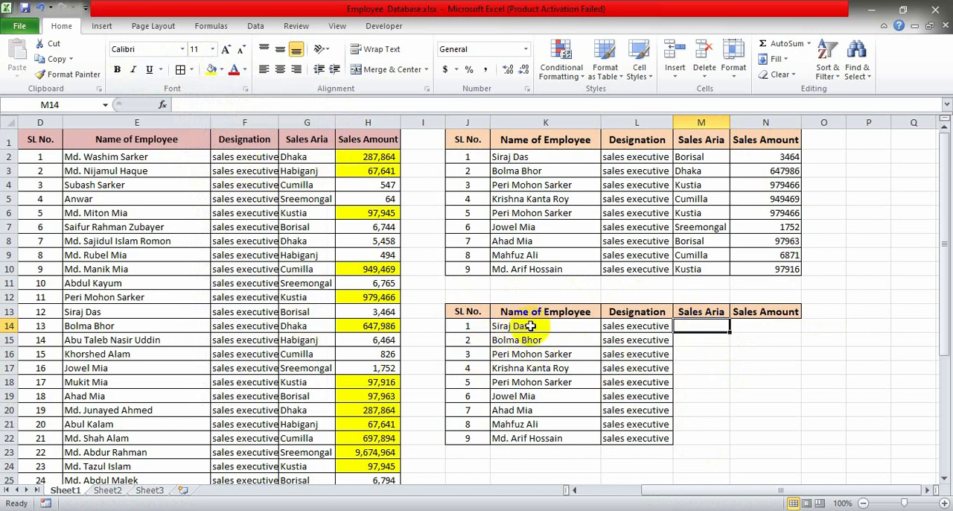
click(530, 325)
click(692, 327)
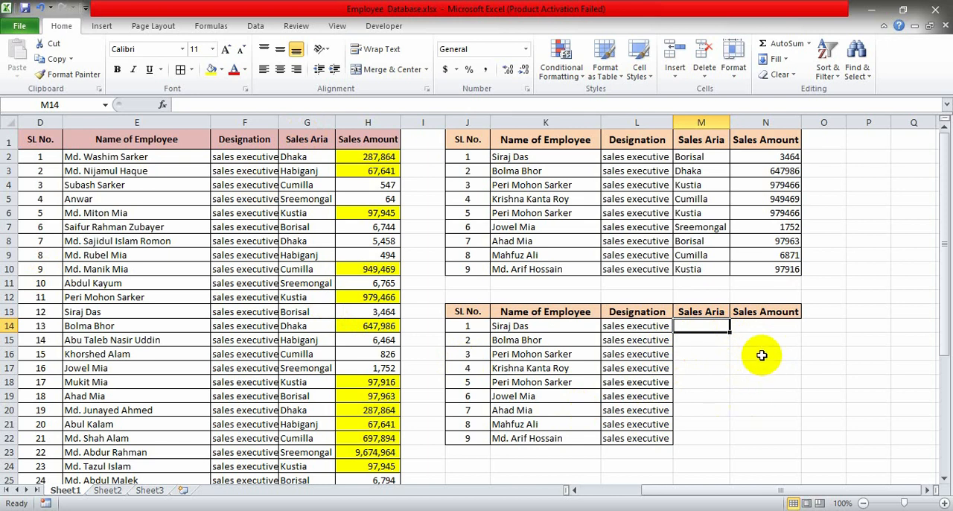
text(=)
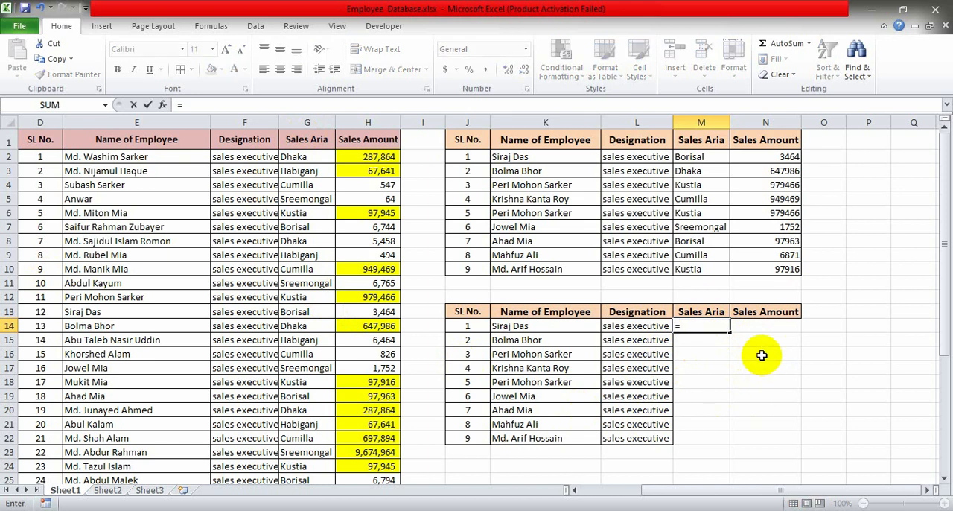
text(vl)
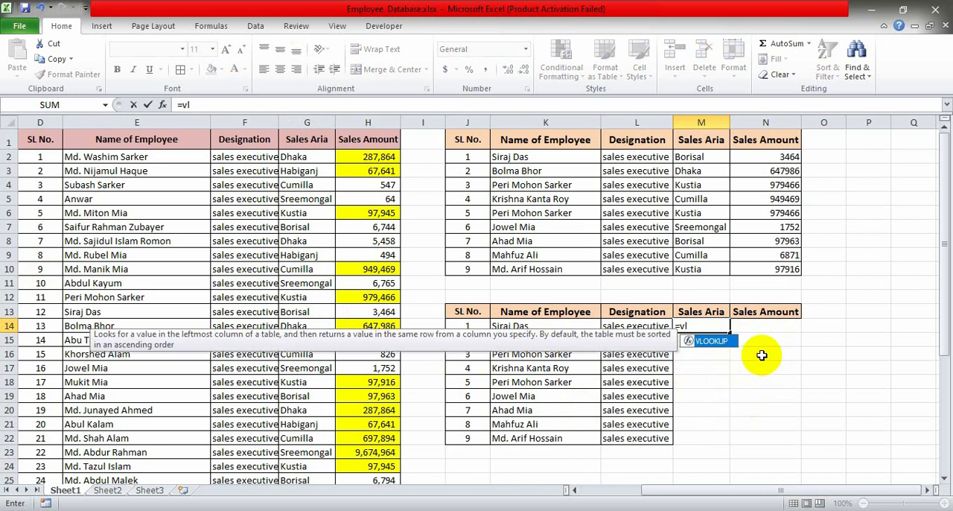
key(Tab)
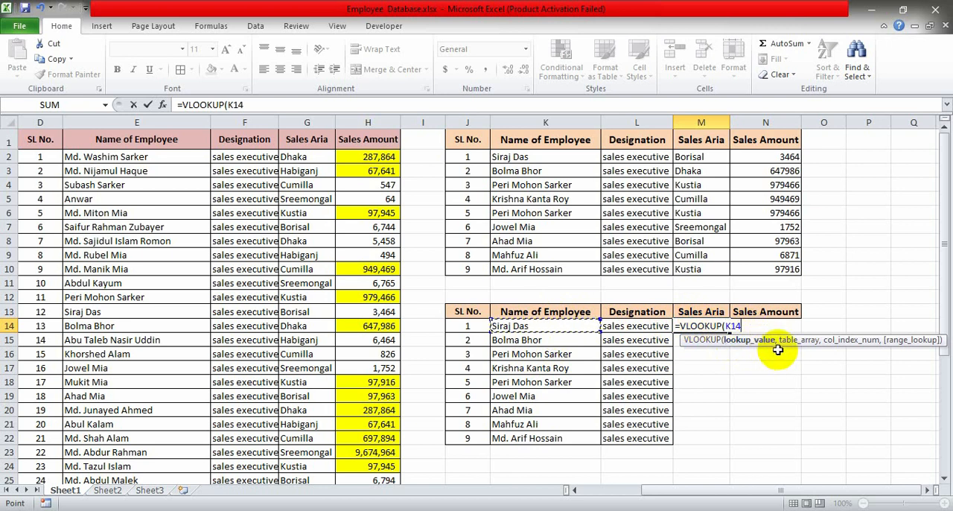
text(,)
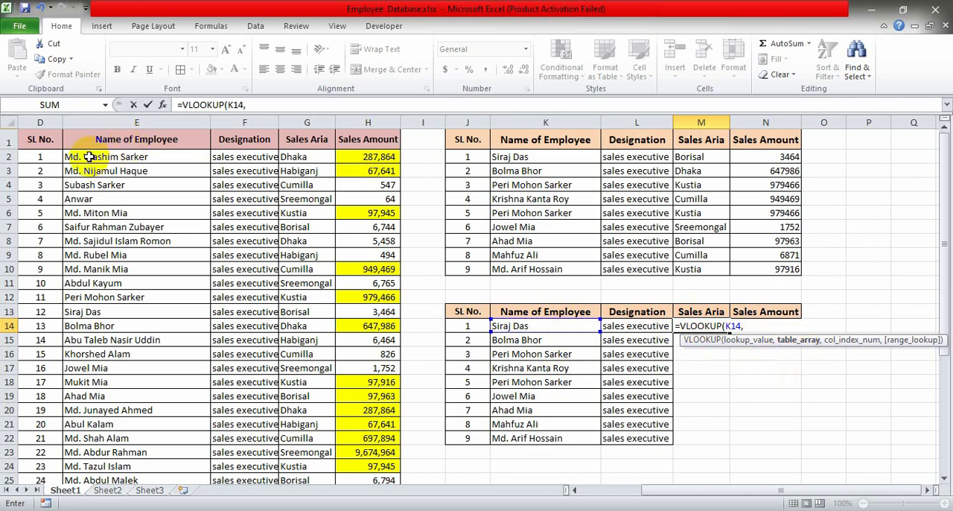
- Complete the VLOOKUP in M14 with table array E2:H38, column index 3 and FALSE for an exact match
drag(92, 157, 378, 457)
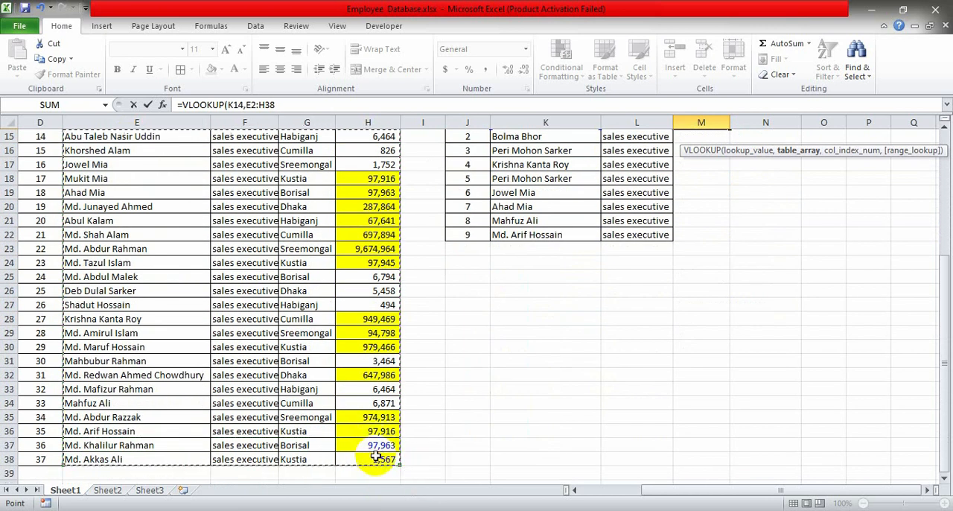
scroll(517, 392, up, 5)
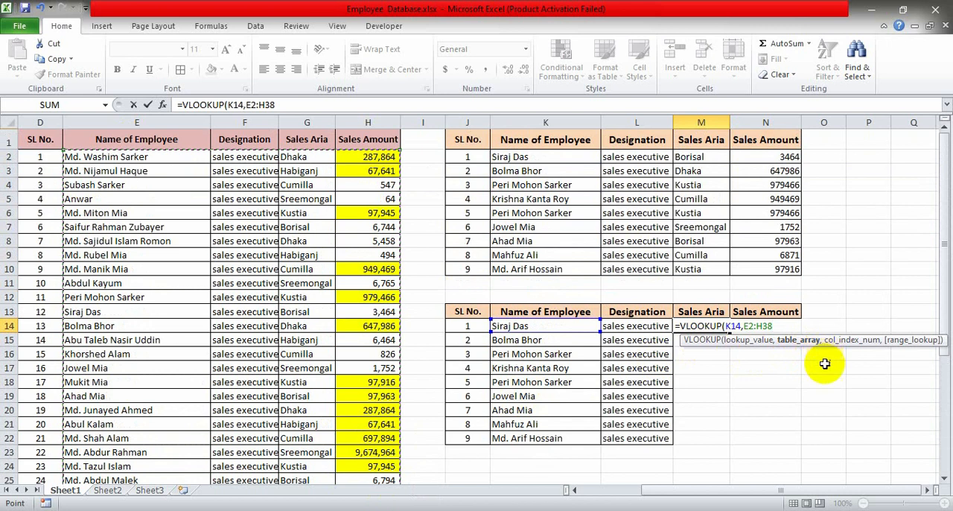
text(,3)
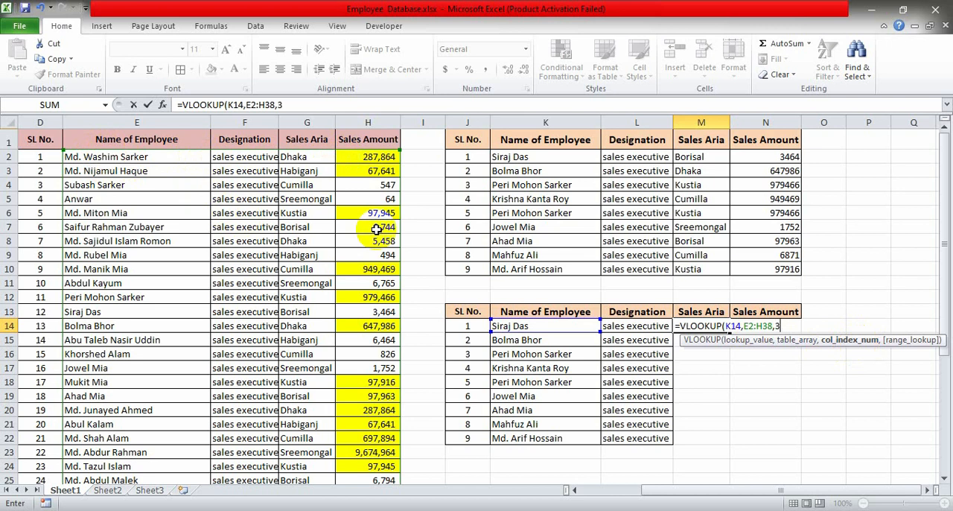
text(,)
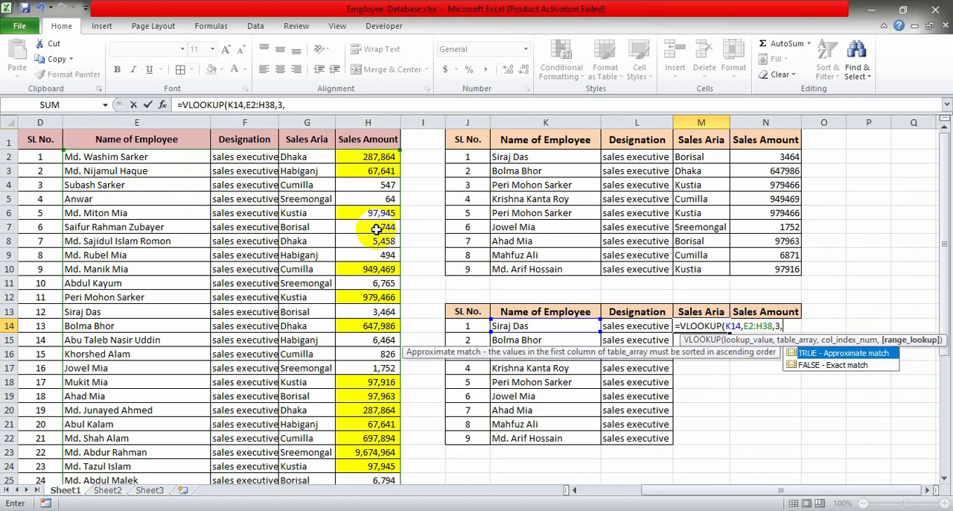
double_click(823, 368)
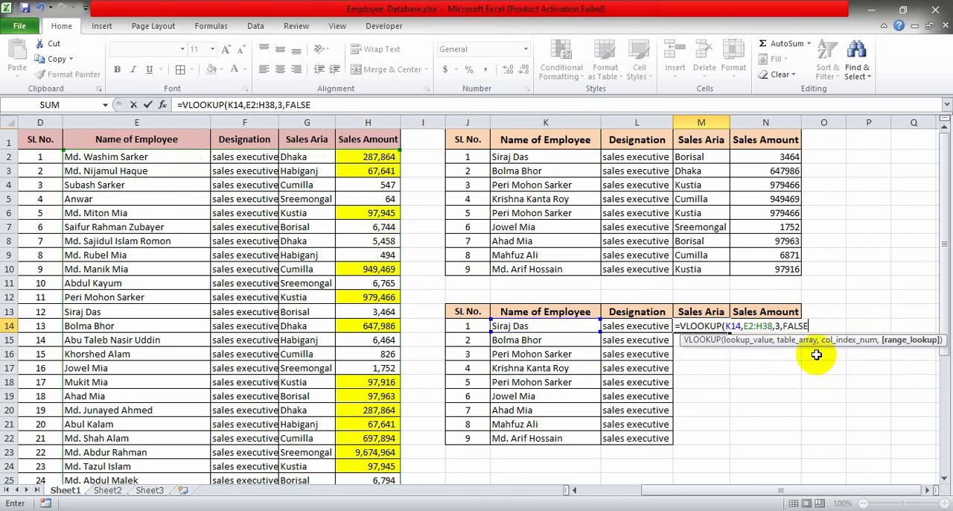
key(Return)
- Fill the VLOOKUP formula from M14 down to M22
click(717, 315)
click(702, 325)
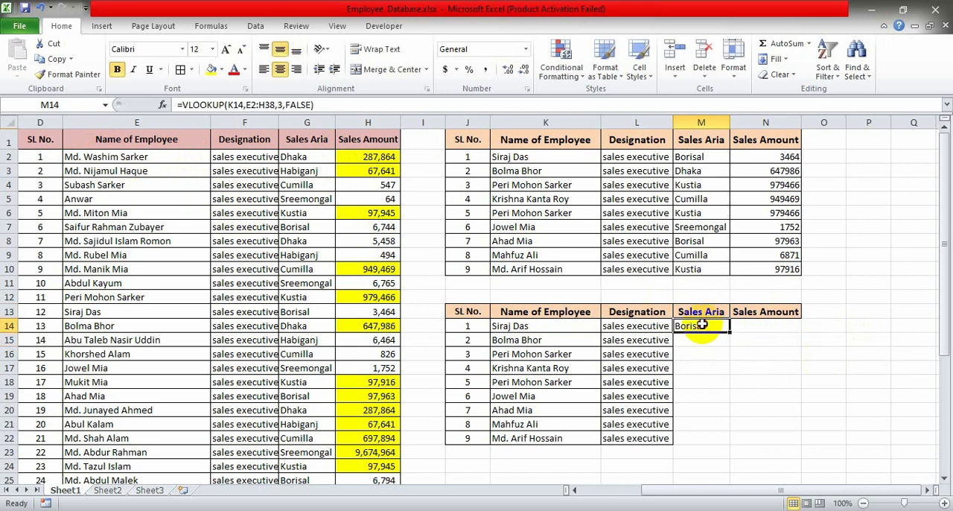
drag(730, 332, 736, 444)
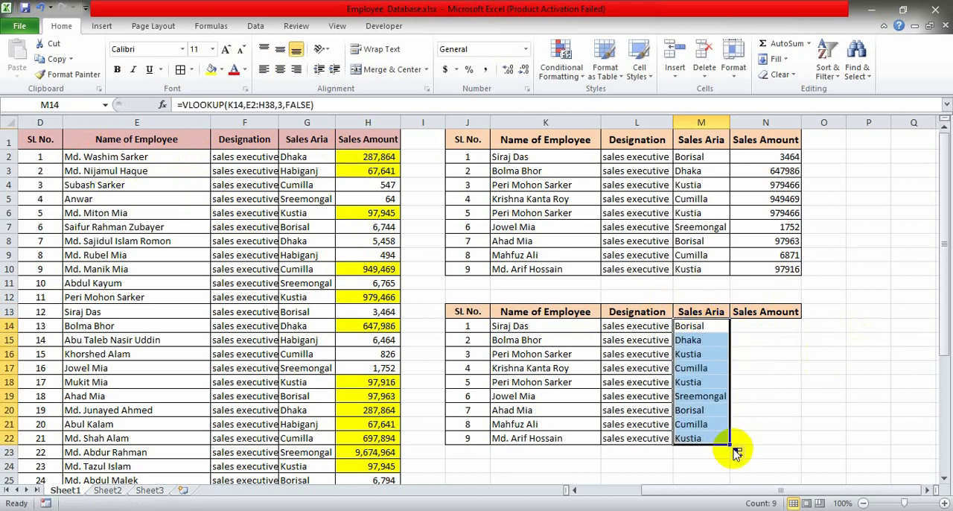
- Compare the looked-up sales areas in M14 and M19 with the same employees' rows in the source table, and examine M17
click(527, 327)
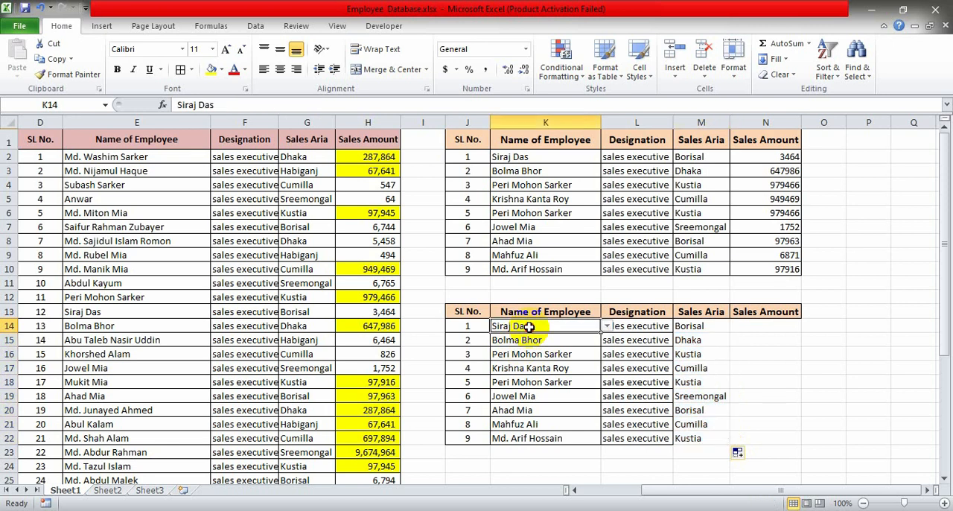
click(693, 328)
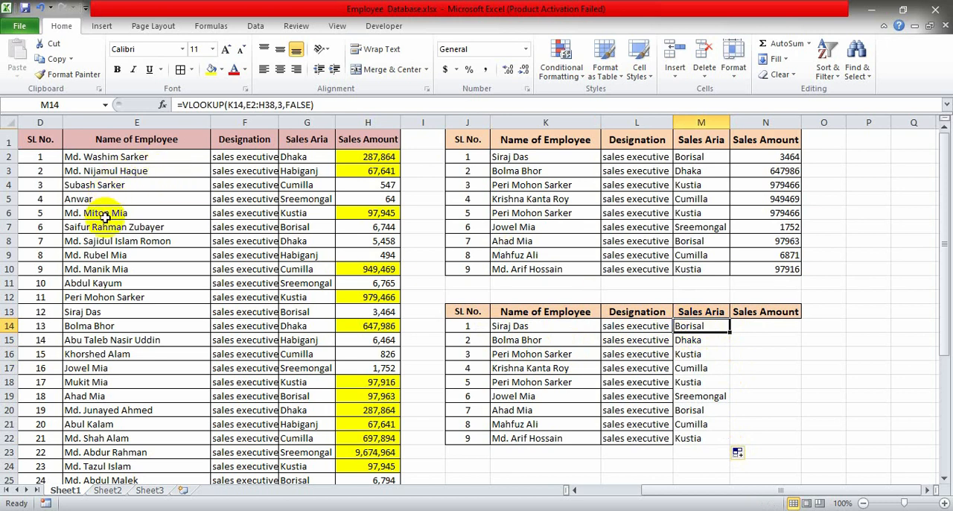
click(105, 311)
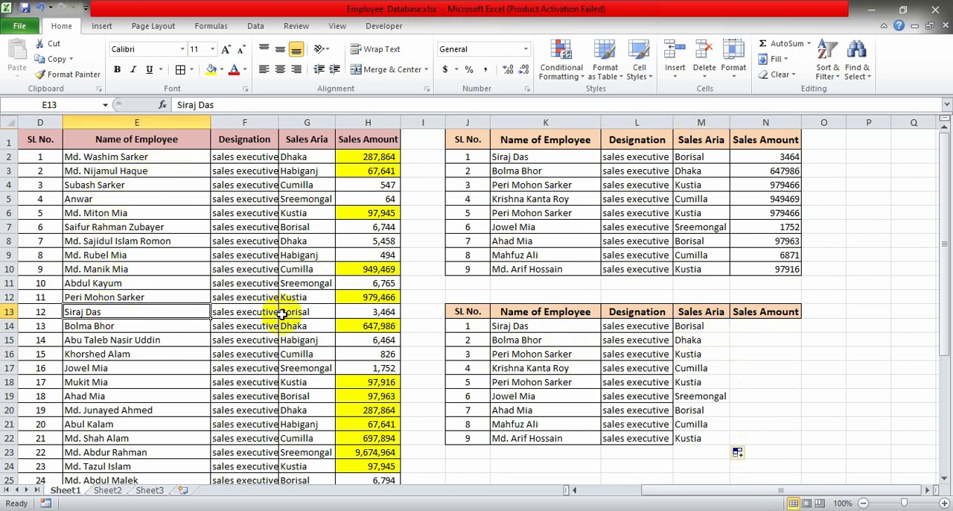
click(304, 312)
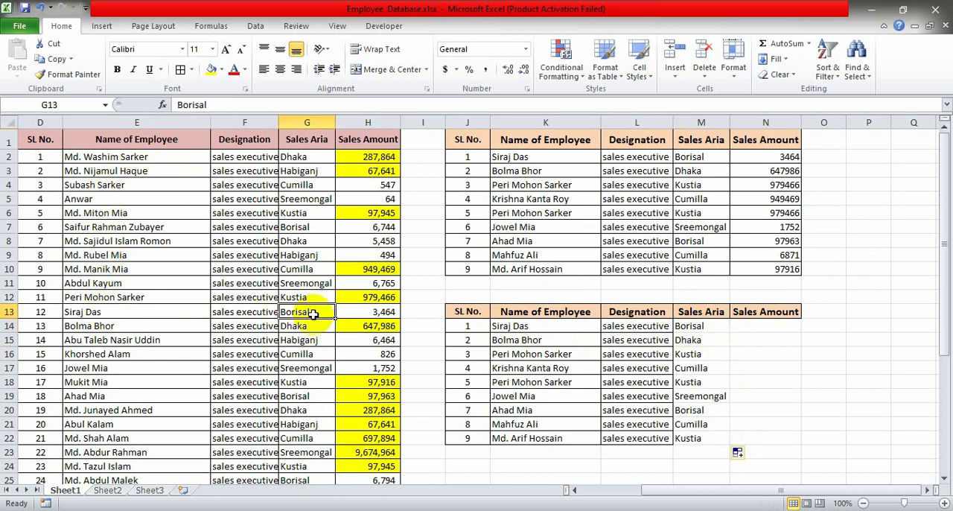
click(548, 400)
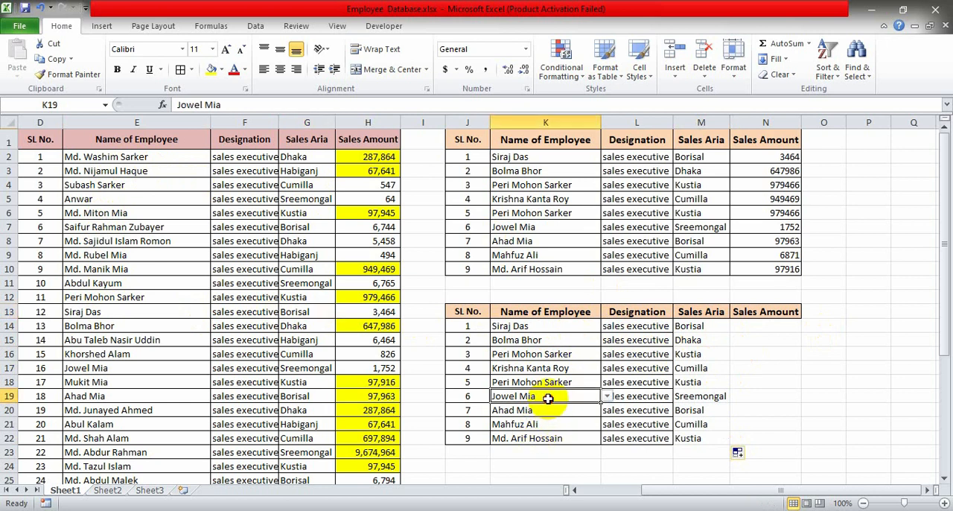
click(694, 396)
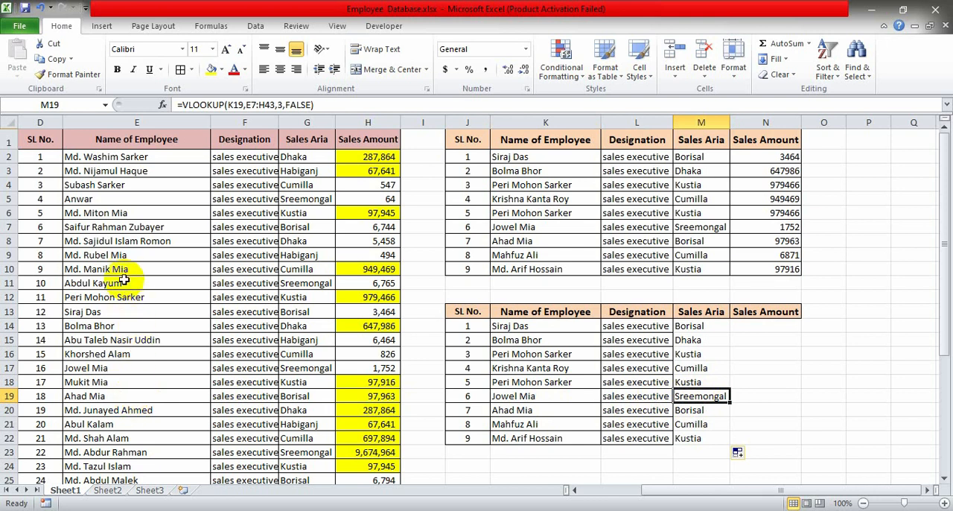
click(111, 199)
drag(113, 171, 330, 368)
click(122, 368)
click(330, 368)
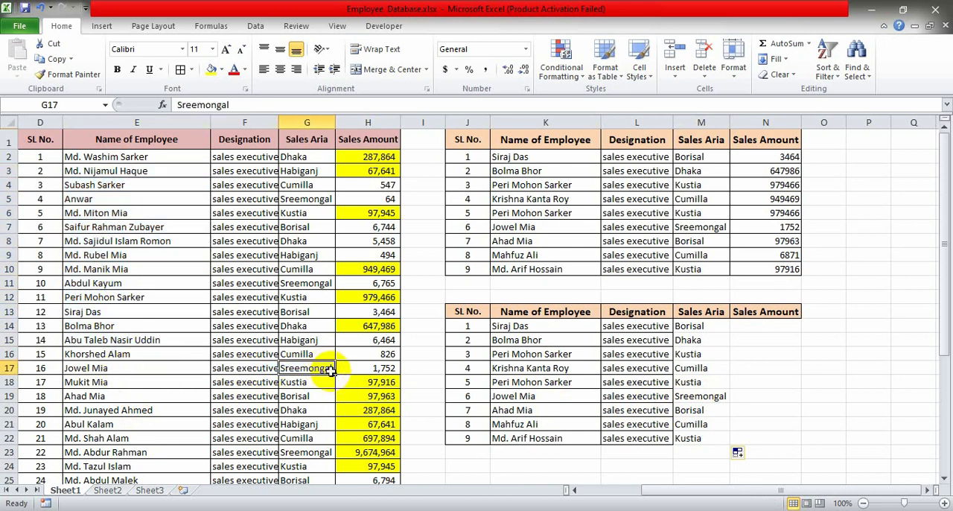
click(701, 368)
click(504, 367)
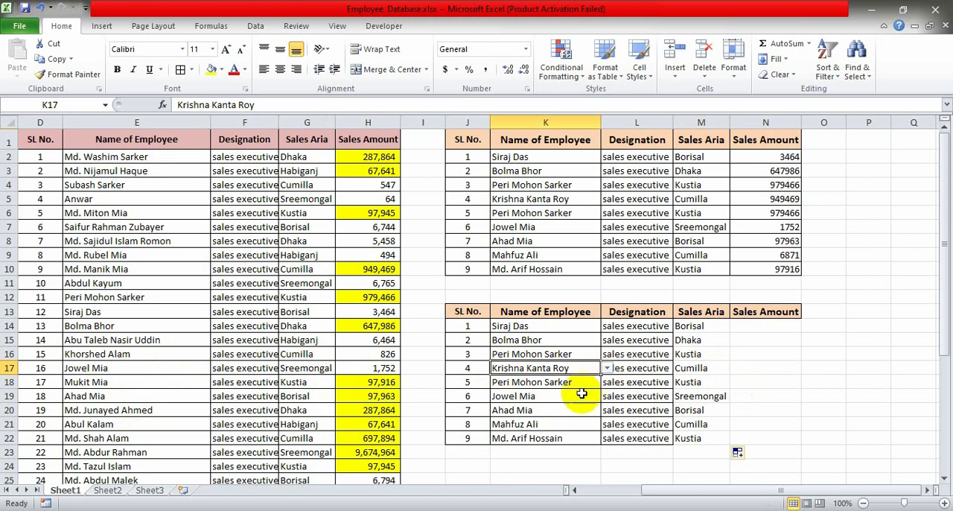
click(715, 367)
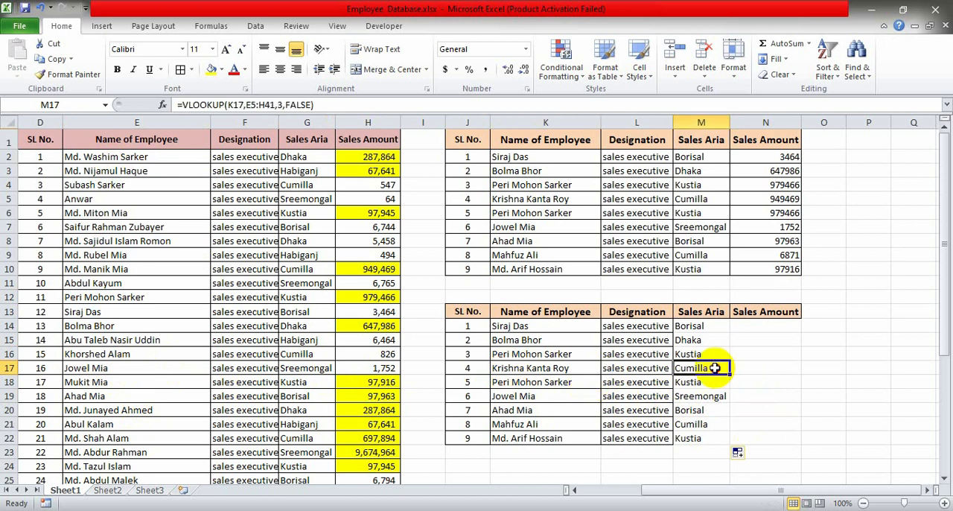
- Apply all borders to the looked-up Sales Aria cells M14:M22 and select the first empty Sales Amount cell, N14
click(763, 325)
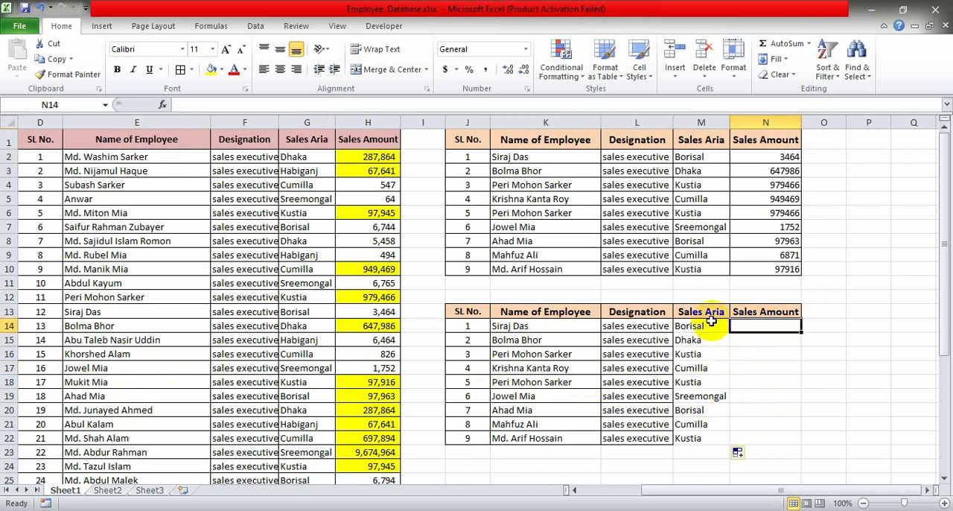
drag(715, 327, 705, 433)
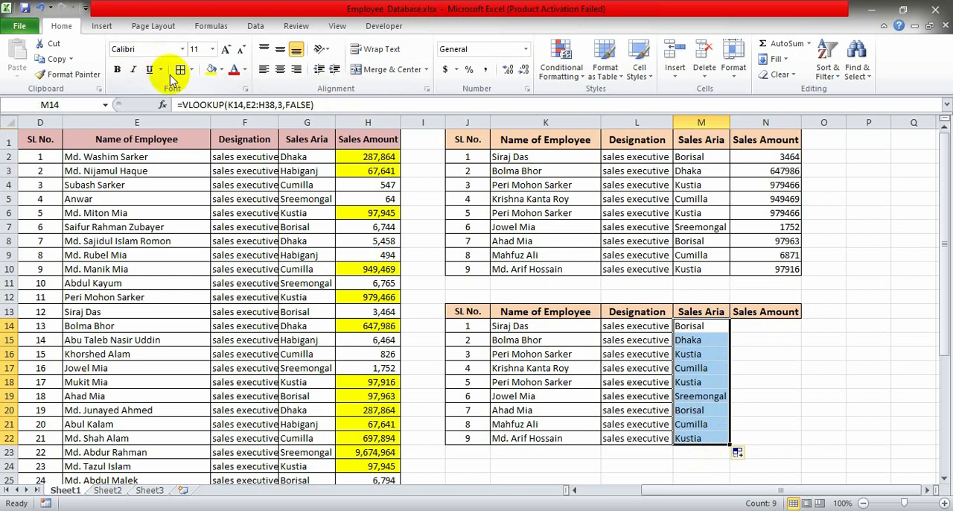
click(180, 70)
click(772, 327)
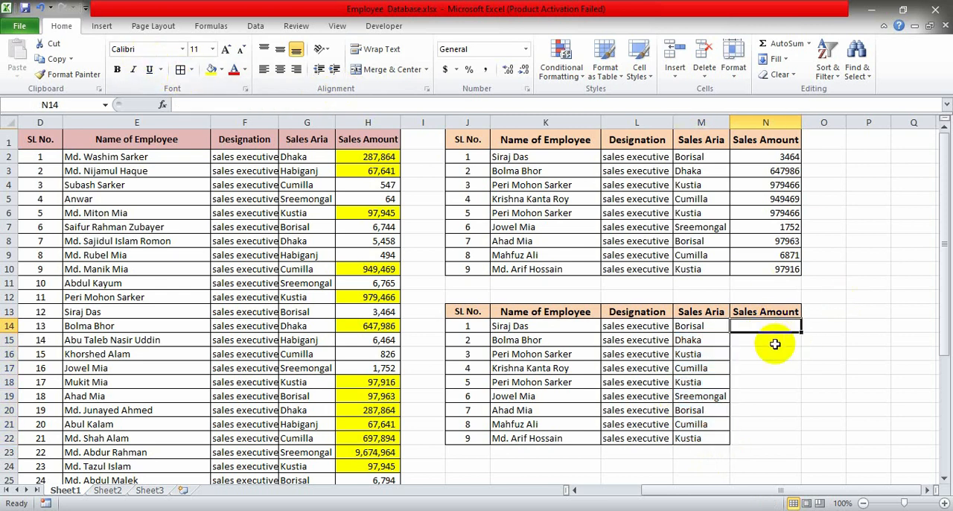
- Enter a VLOOKUP in N14 with lookup value K14, table array E2:H38, column index 4 and FALSE for an exact match
text(=)
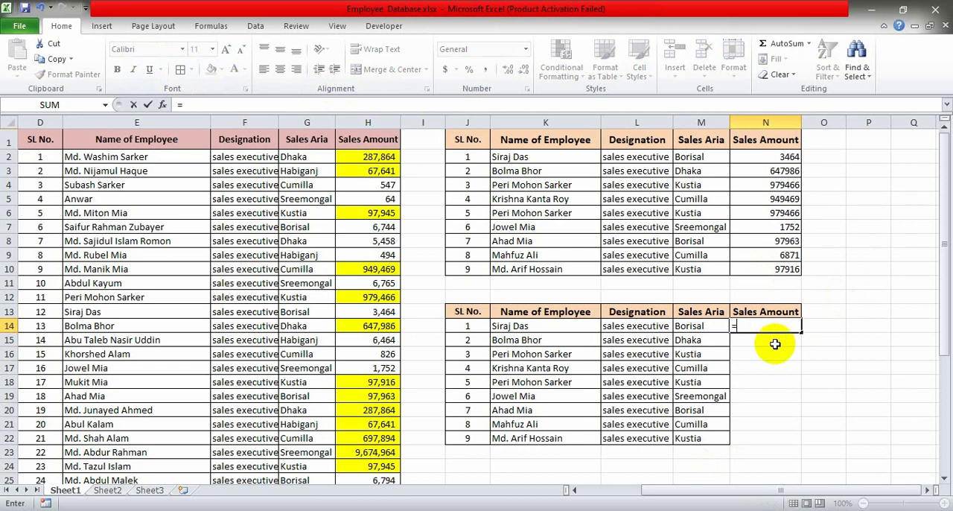
text(vl)
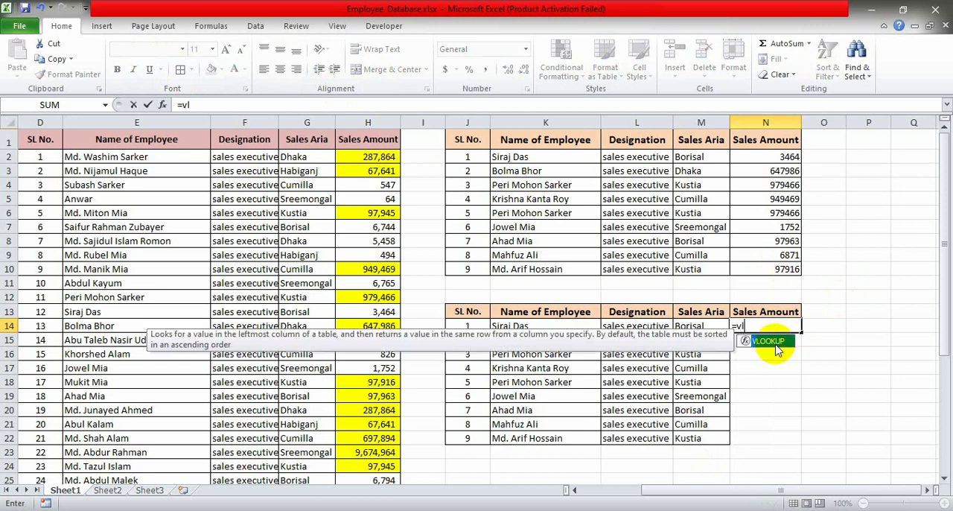
double_click(776, 344)
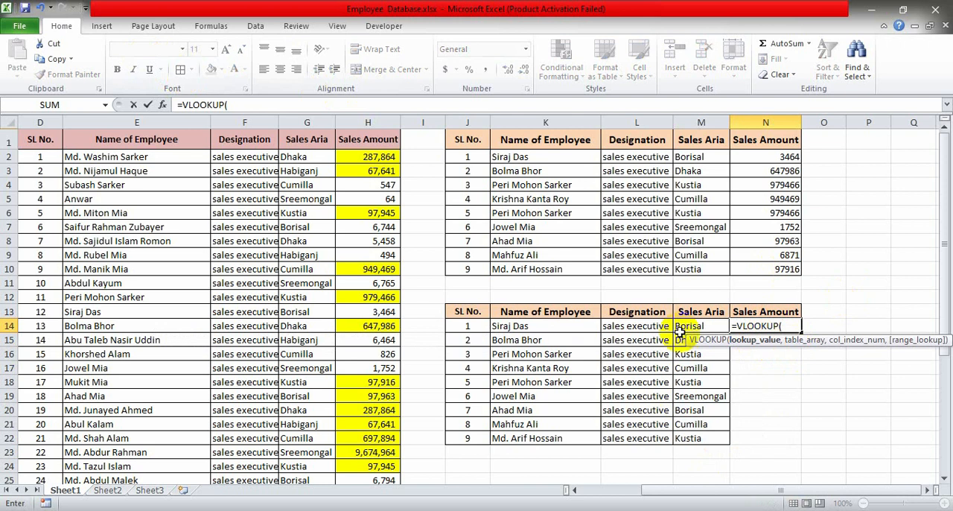
click(542, 330)
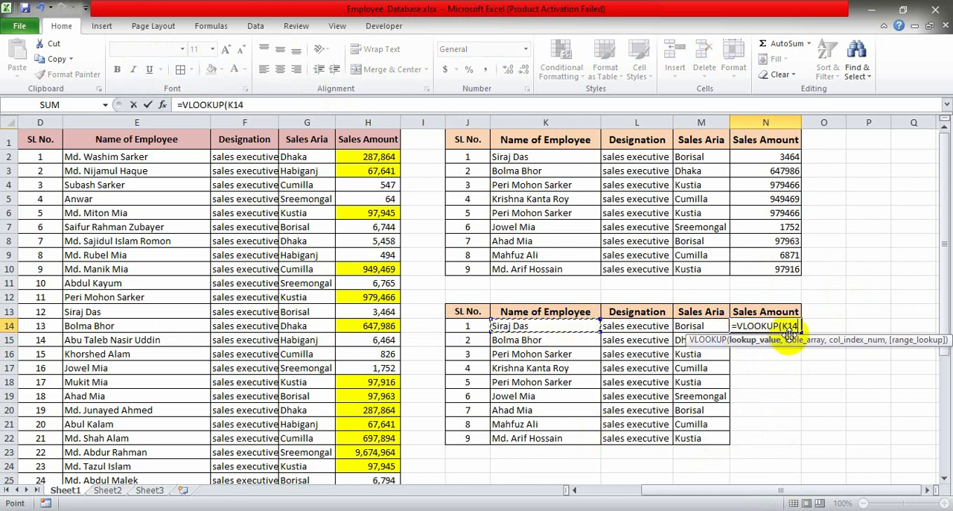
text(,)
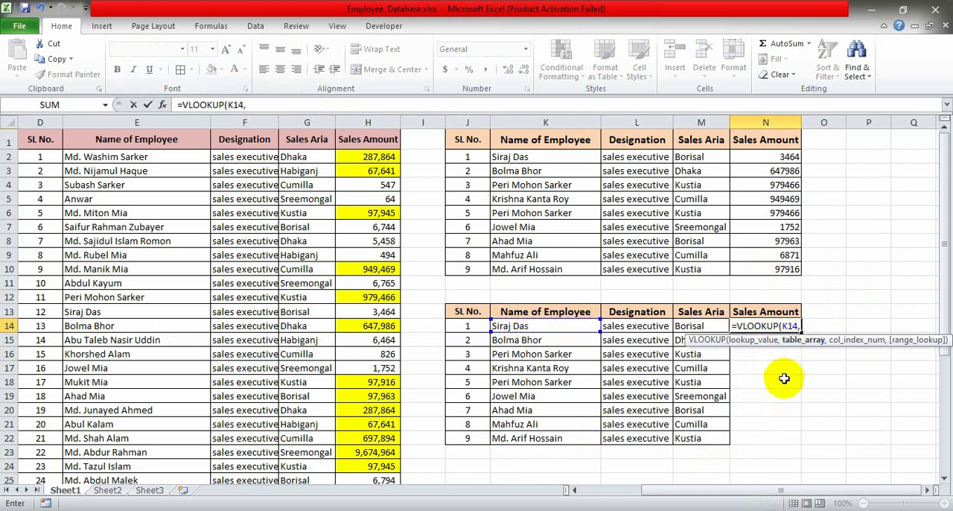
drag(132, 155, 400, 463)
drag(372, 509, 377, 458)
scroll(402, 450, up, 5)
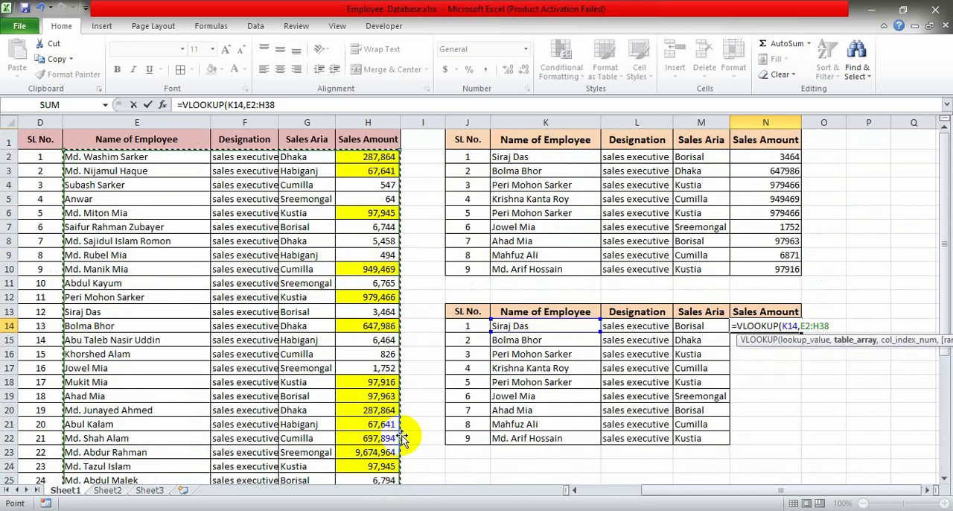
text(,)
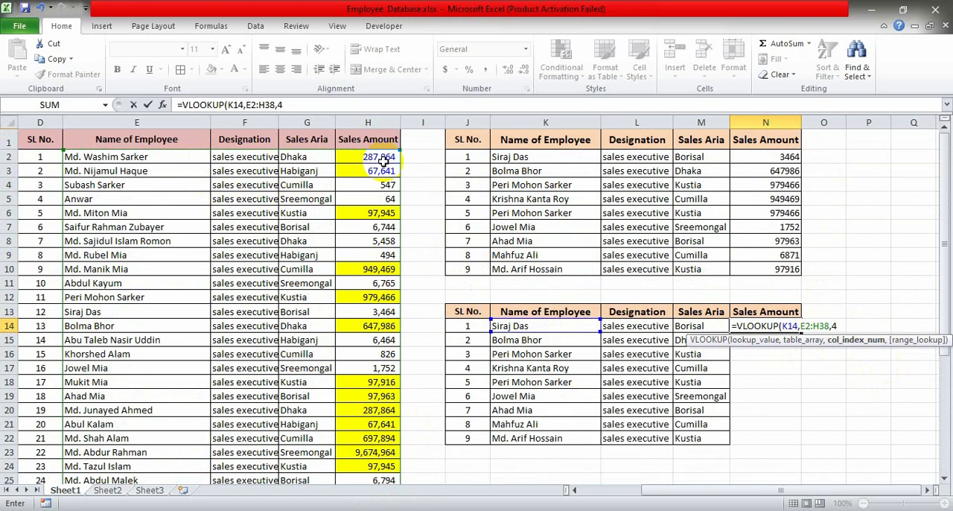
text(4,)
double_click(852, 367)
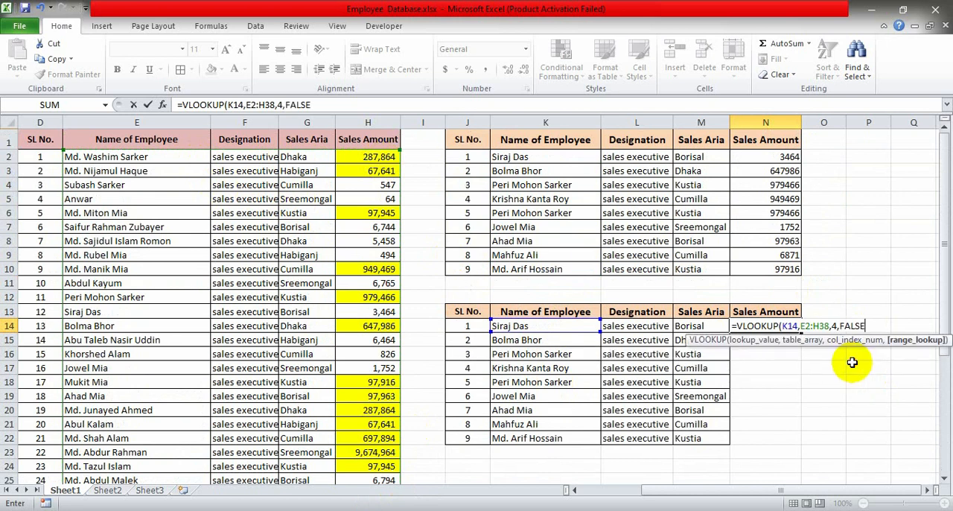
key(Return)
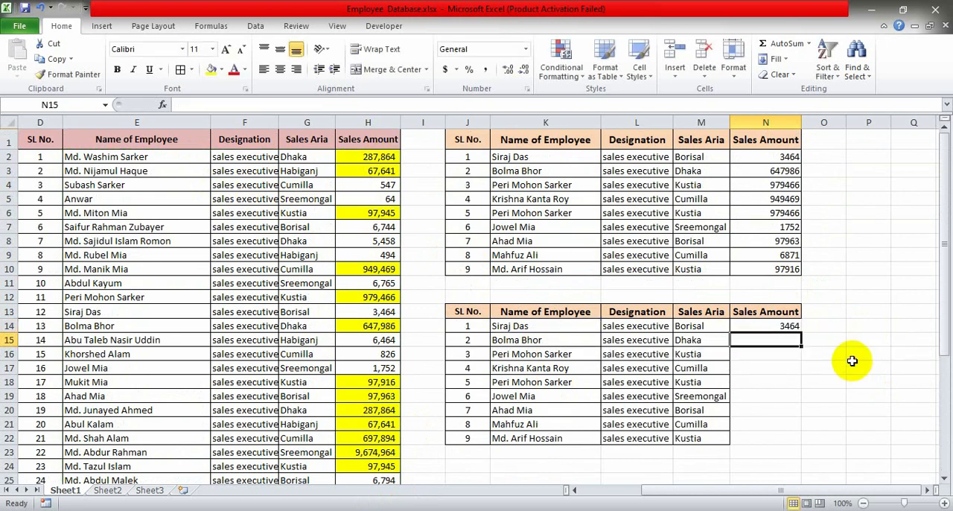
- Fill the VLOOKUP formula from N14 down to N22 and apply all borders to those Sales Amount cells
click(756, 326)
drag(800, 332, 808, 445)
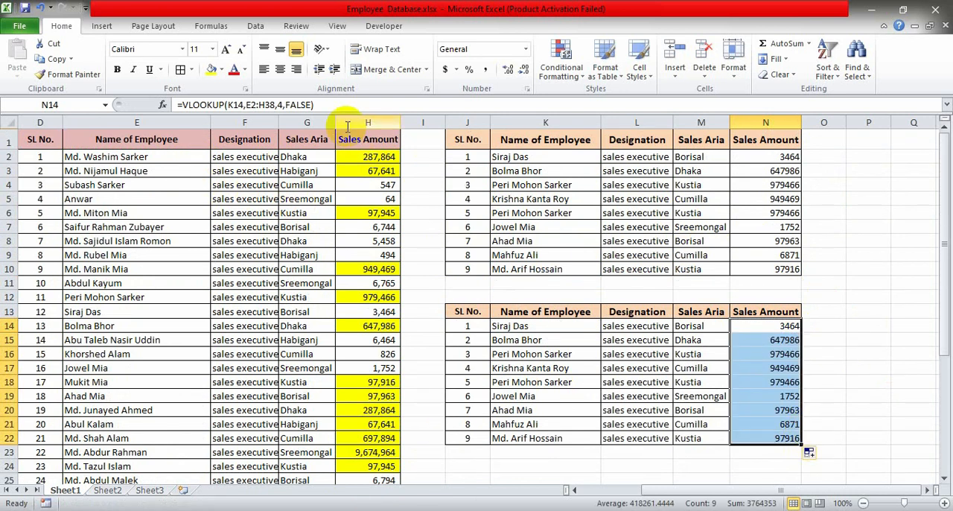
click(180, 71)
click(861, 368)
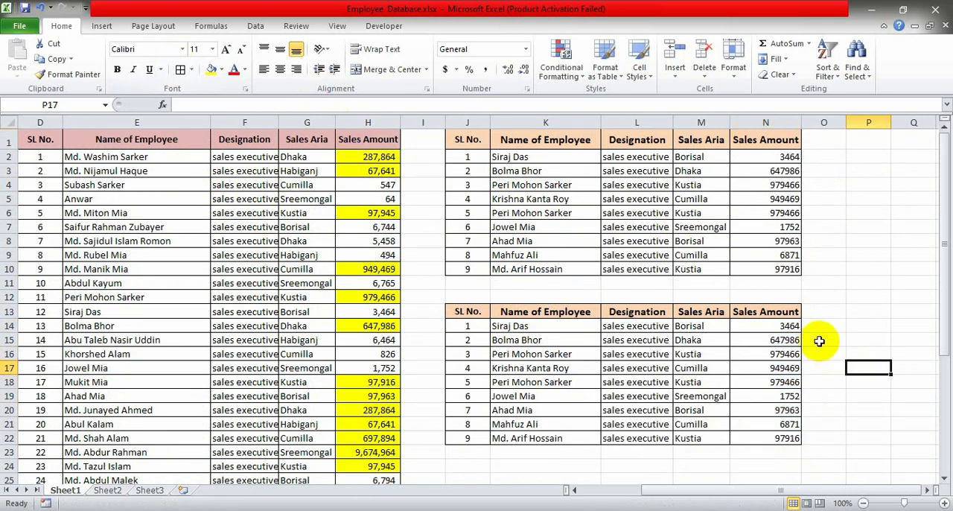
- Format the looked-up sales amounts in N14:N22 with the comma style and no decimal places
click(514, 340)
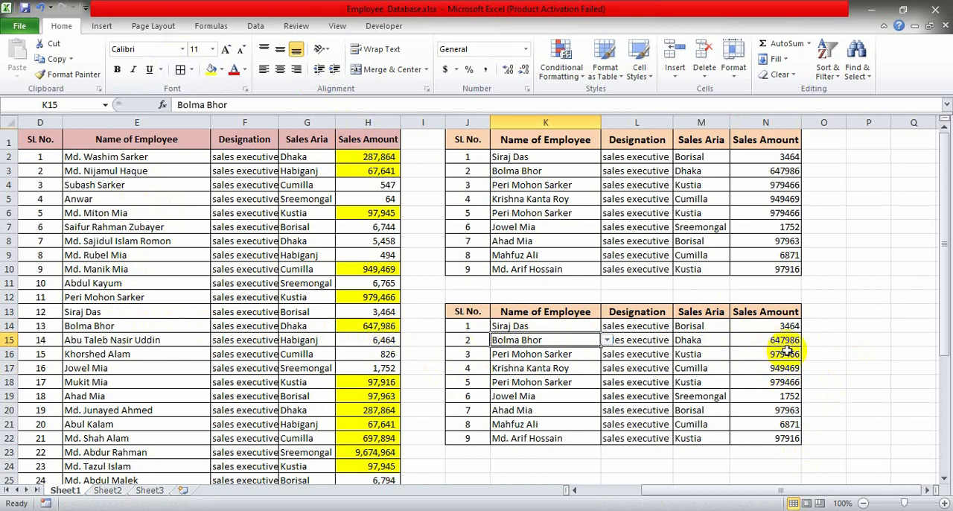
drag(785, 325, 787, 438)
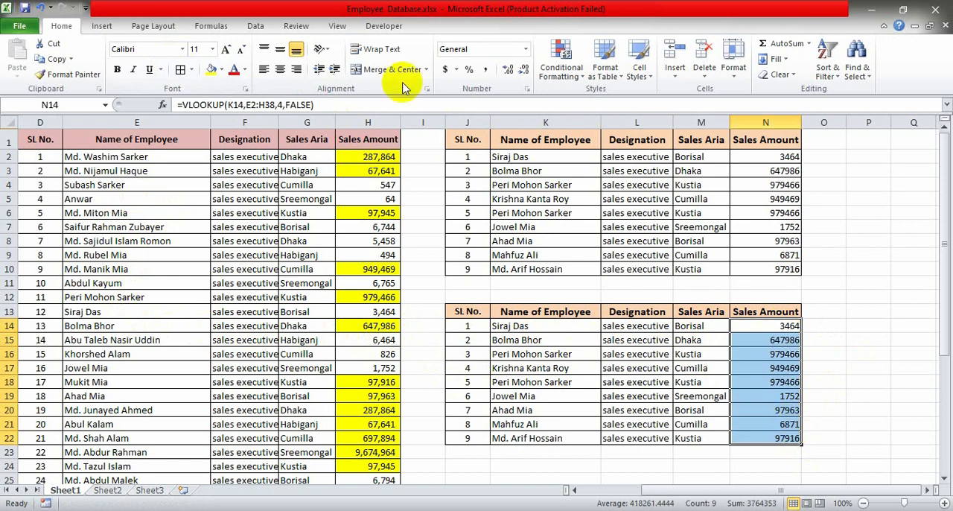
click(485, 69)
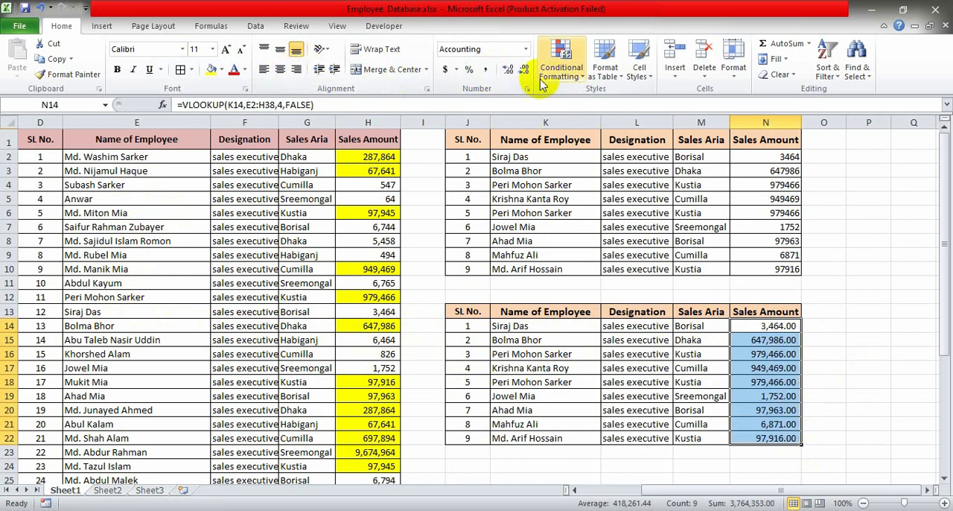
click(525, 70)
click(524, 70)
click(868, 381)
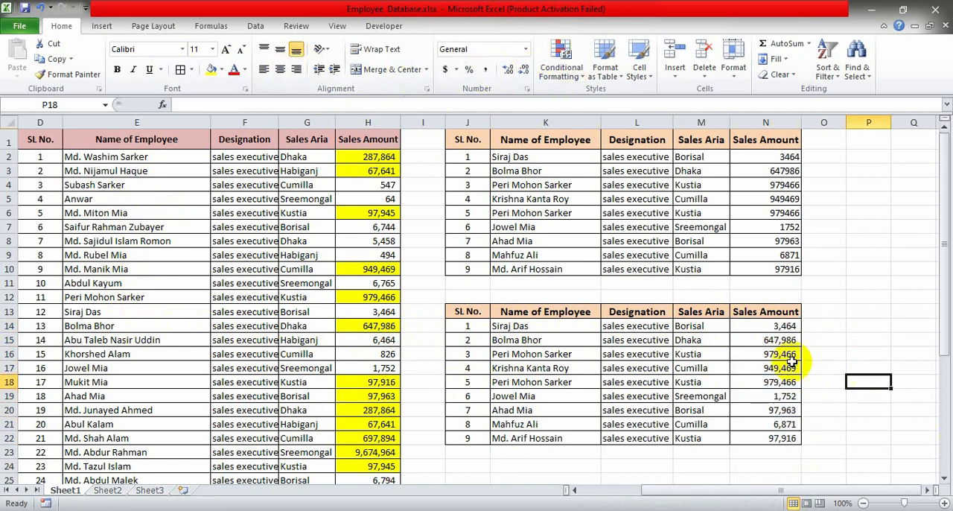
- Set data validation on K14 to allow a List with the employee names in $E$2:$E$38 as its source
click(784, 342)
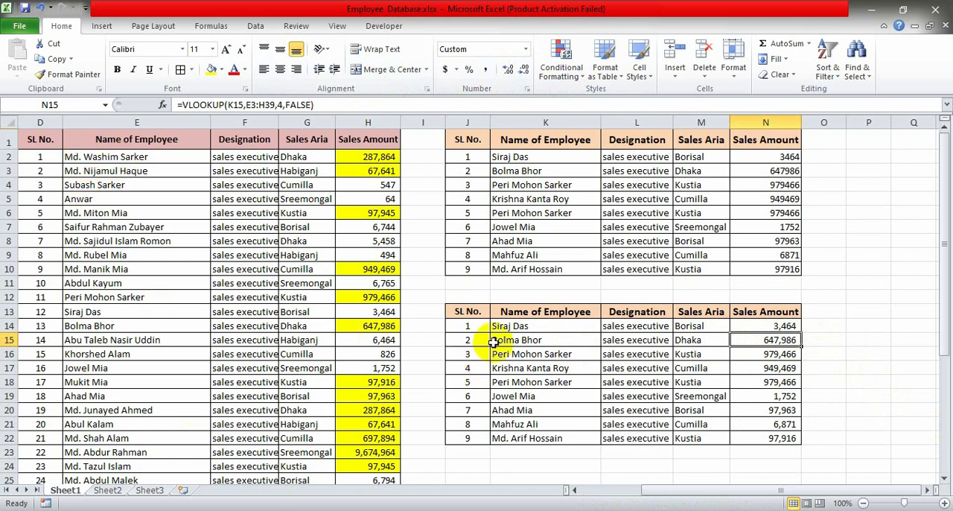
click(527, 322)
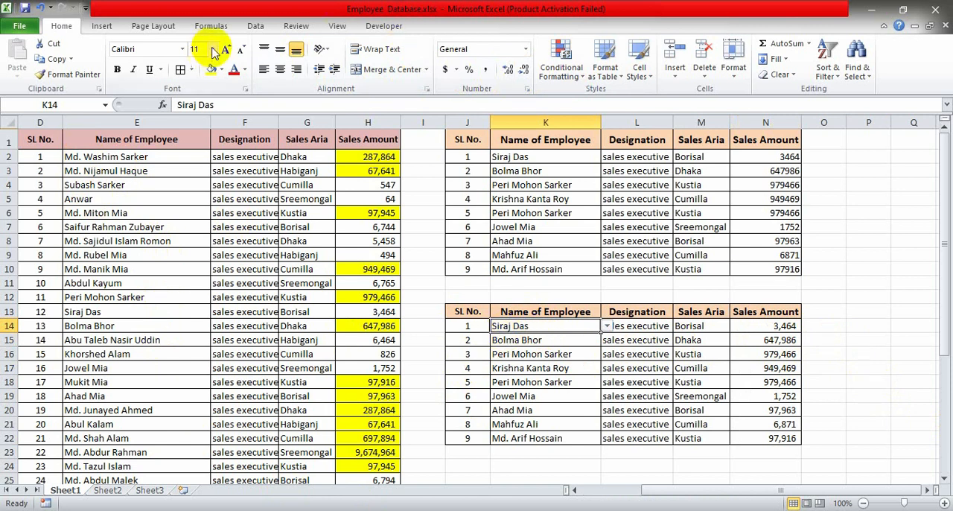
click(257, 27)
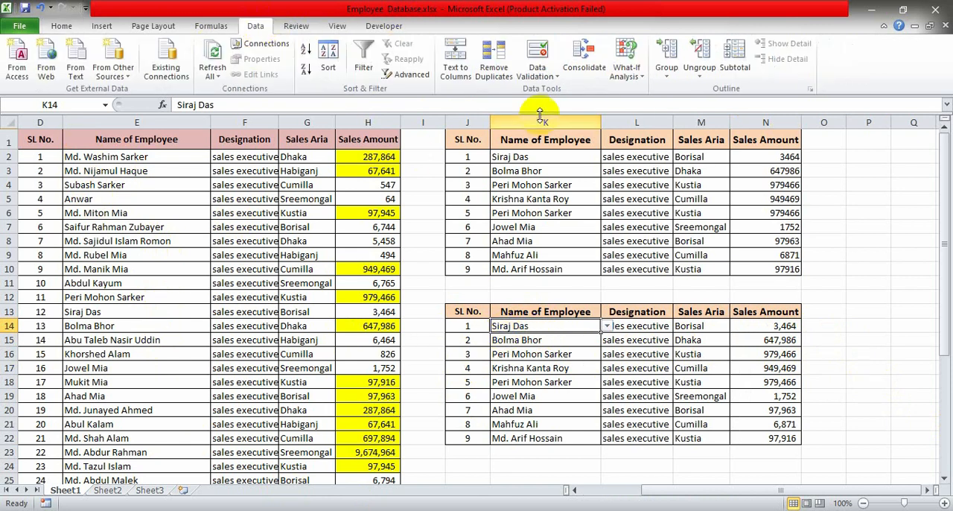
click(541, 51)
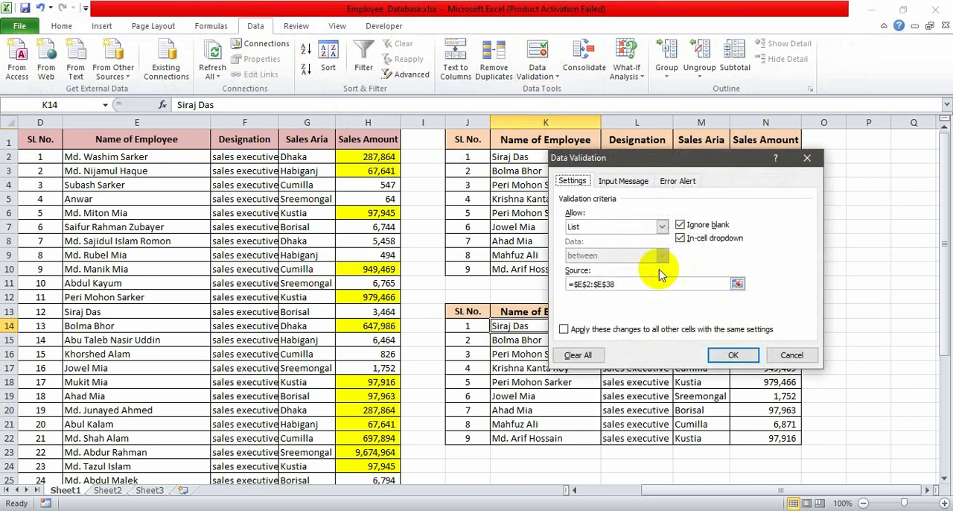
click(661, 226)
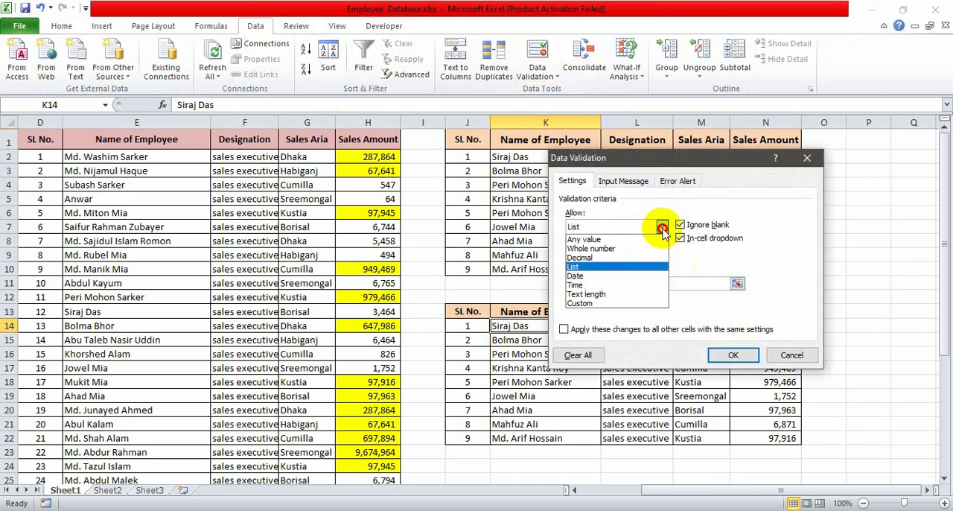
click(599, 266)
click(736, 284)
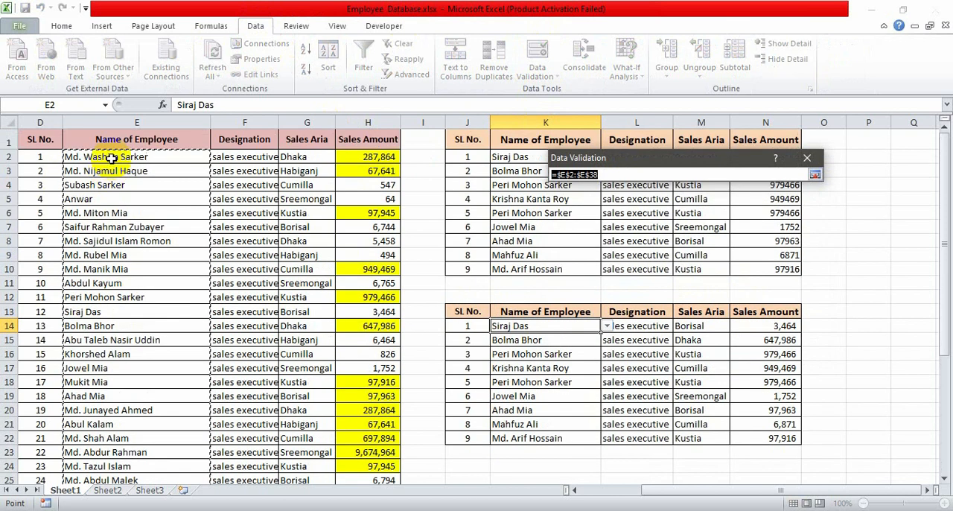
drag(110, 158, 131, 445)
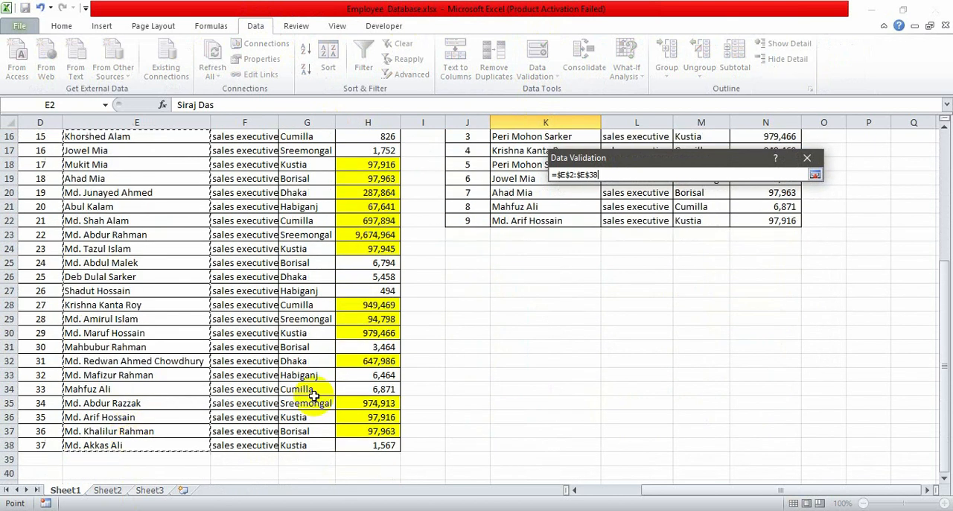
click(815, 174)
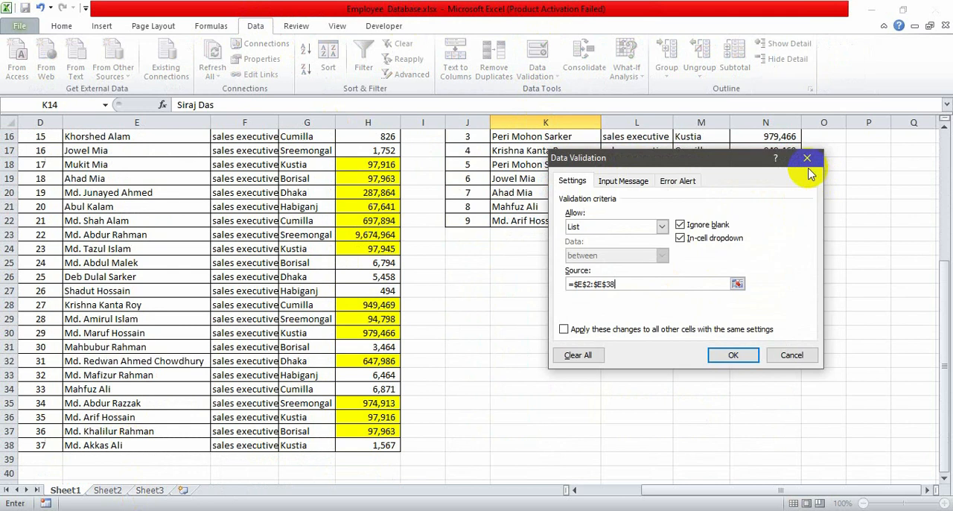
click(733, 355)
- Try K14's name list with the employees at source SL No. 16 and 21, and fill the latter name down to K22
scroll(663, 320, up, 4)
click(607, 278)
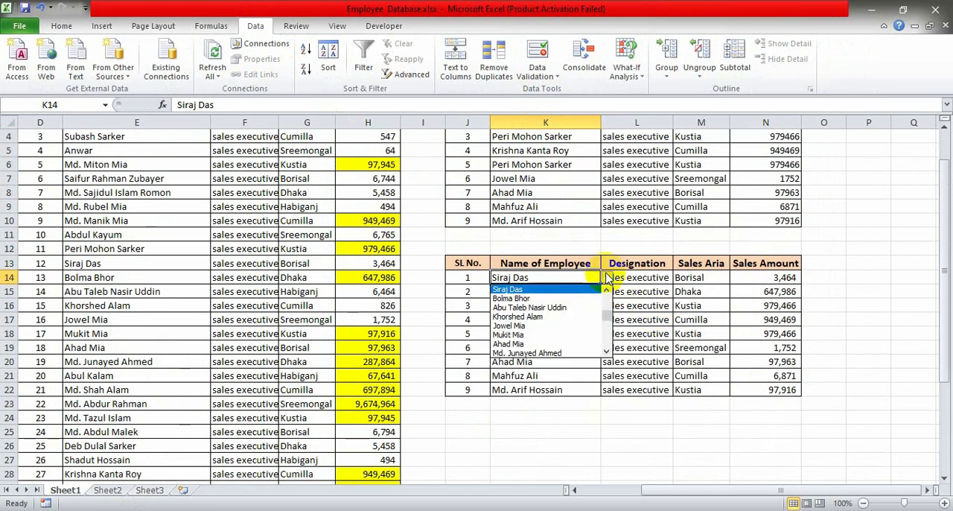
click(525, 331)
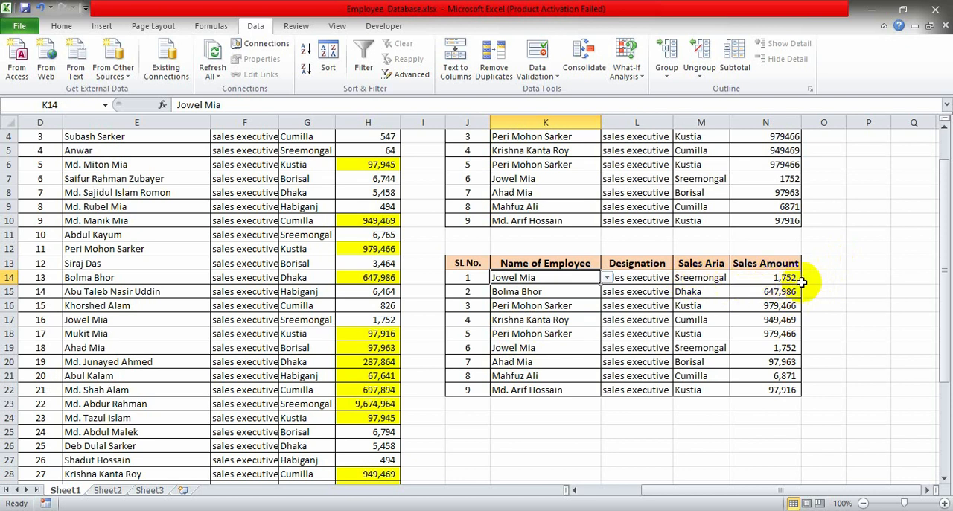
click(607, 277)
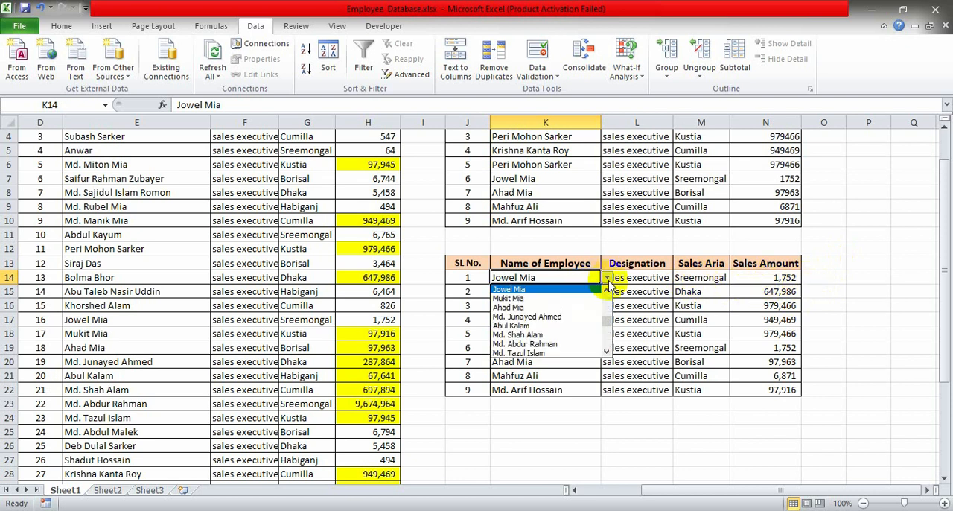
click(572, 336)
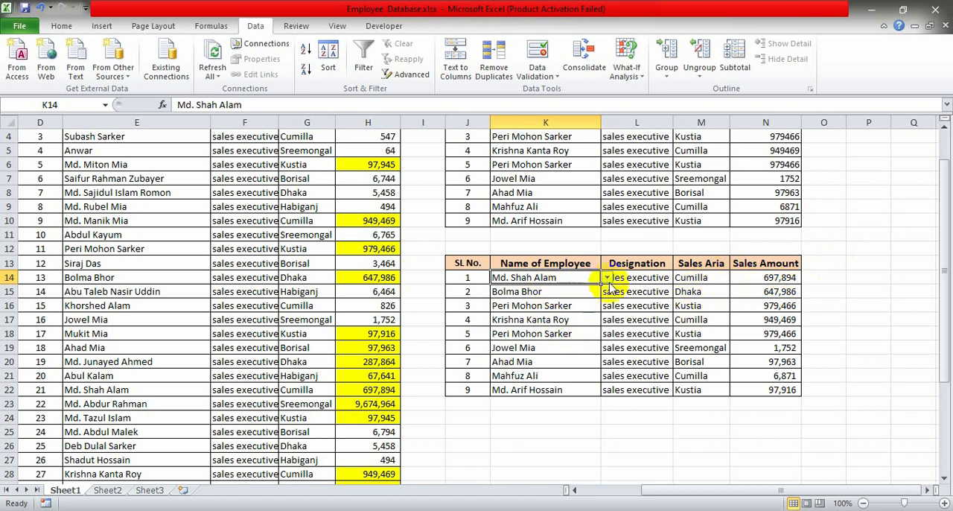
drag(559, 278, 542, 386)
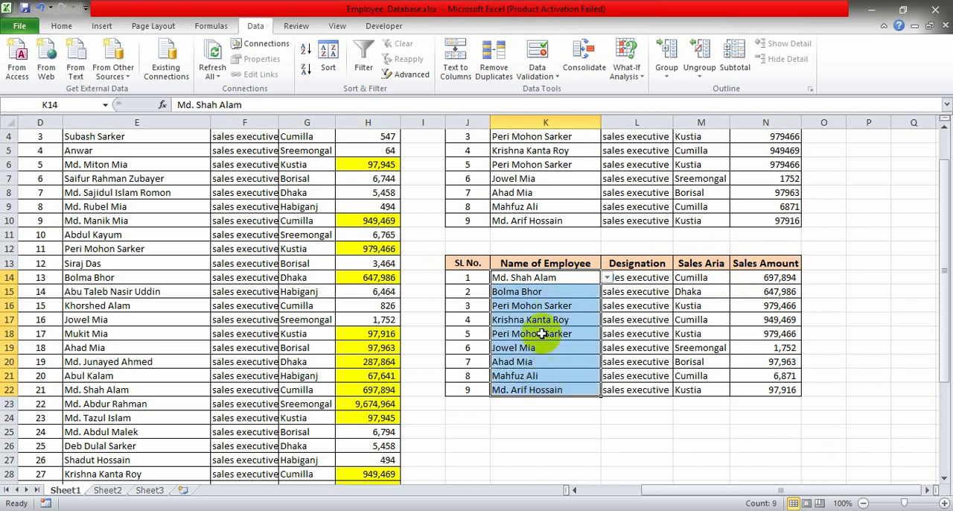
key(ctrl+d)
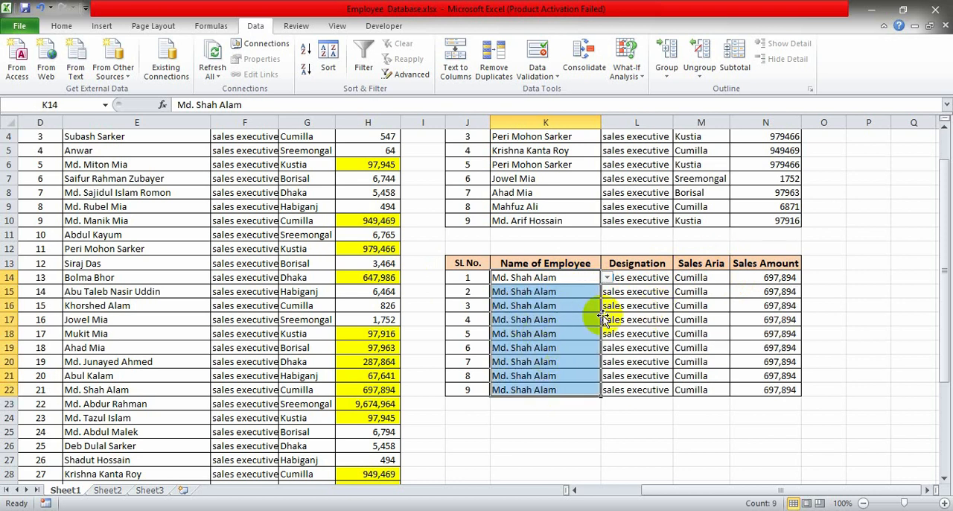
- Choose the employee at source SL No. 24 for K15 and K17, and the one at SL No. 26 for K16
click(569, 293)
click(608, 291)
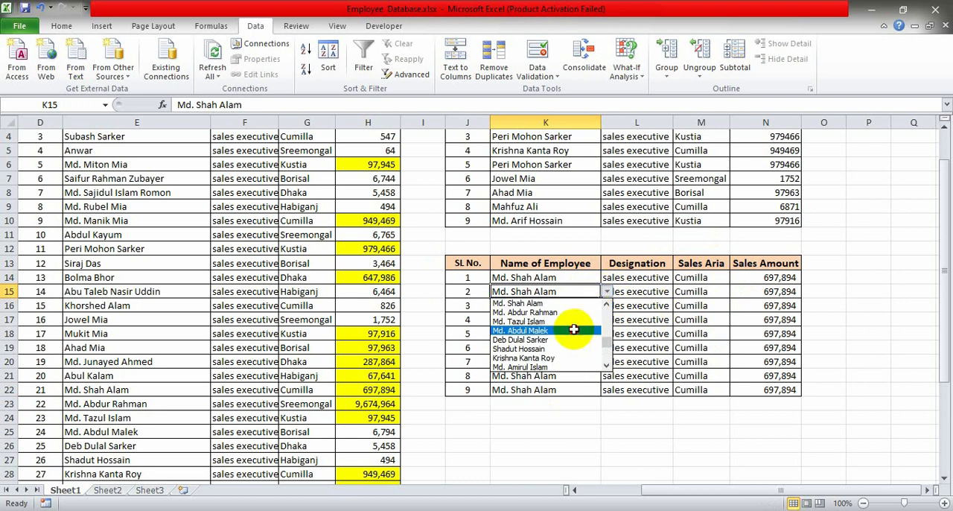
click(560, 331)
click(592, 307)
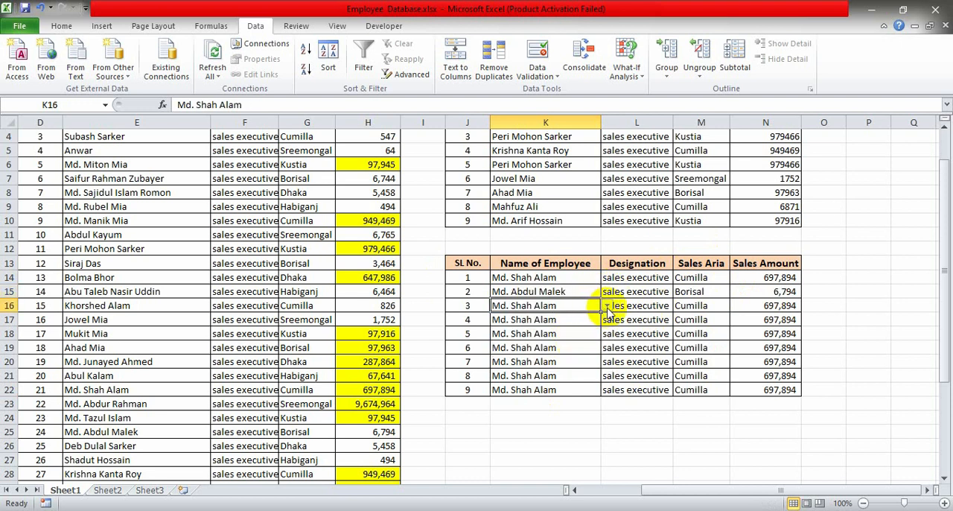
click(608, 313)
click(589, 365)
click(592, 326)
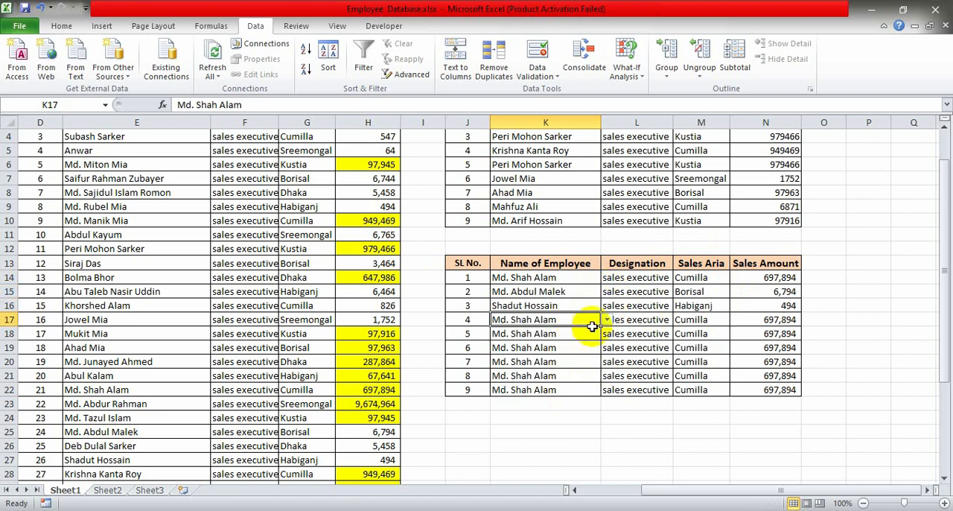
click(608, 319)
click(560, 363)
- Choose the employee at source SL No. 25 for K18 and the one at SL No. 26 for K20
click(576, 343)
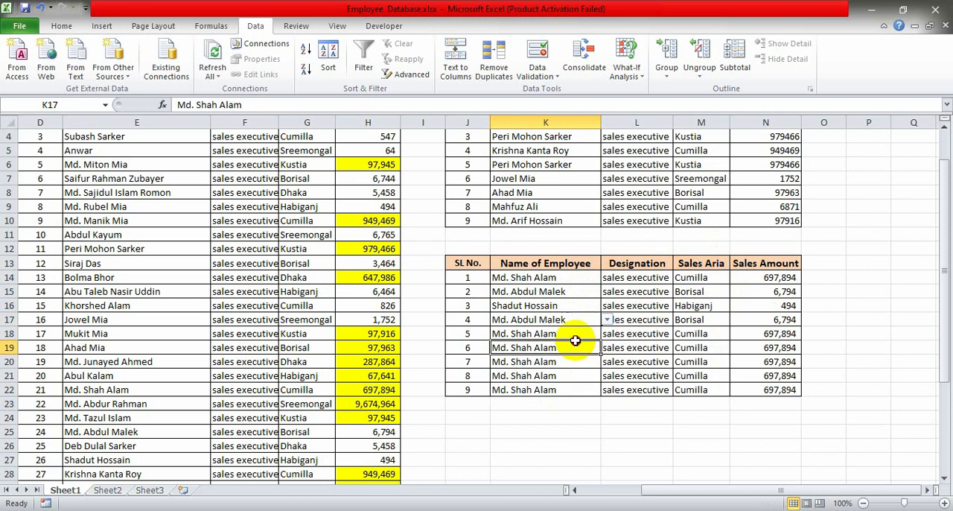
click(573, 333)
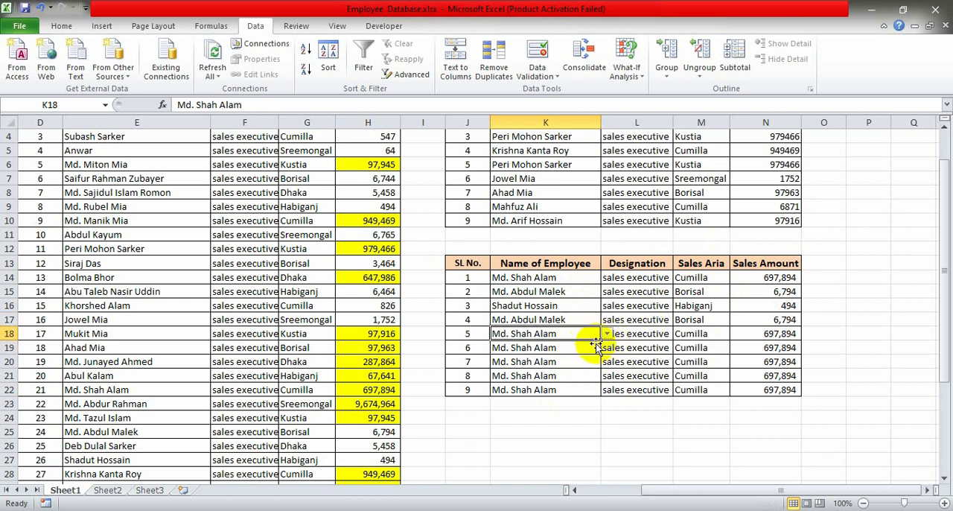
click(605, 344)
click(596, 335)
click(608, 333)
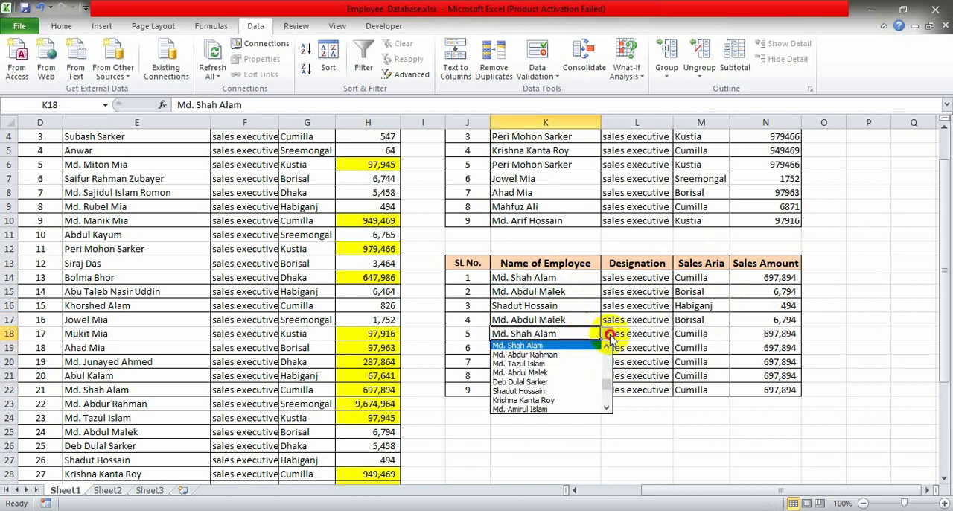
click(592, 382)
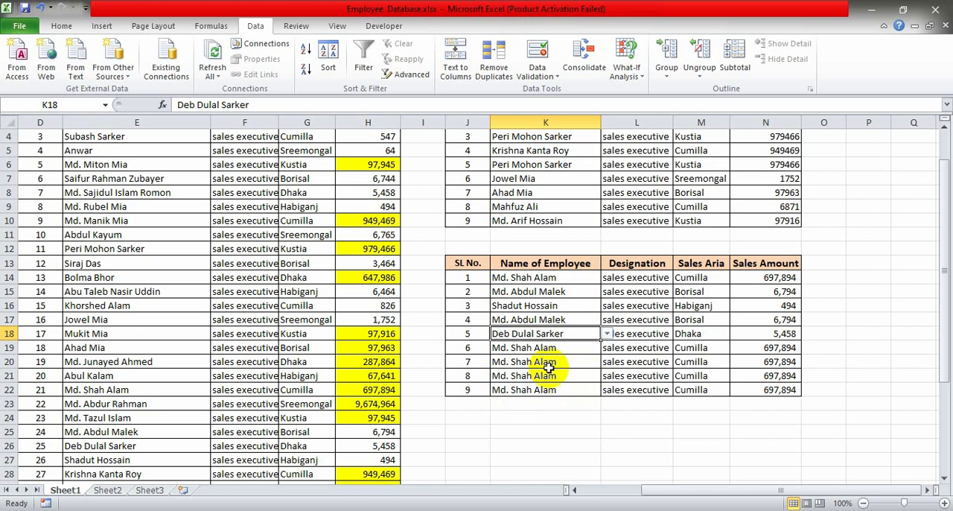
click(581, 362)
click(607, 362)
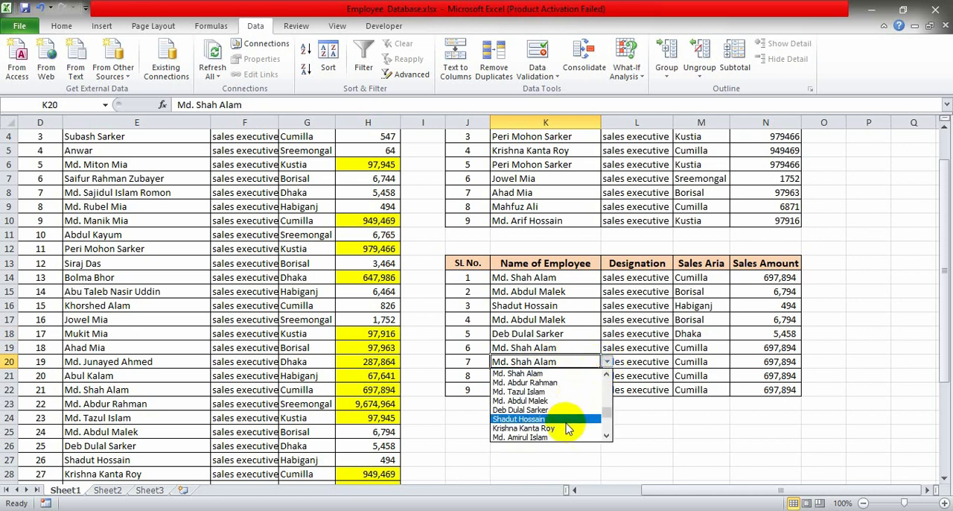
click(563, 421)
- Choose the employee at source SL No. 24 for K21 and the one at SL No. 27 for K22
click(528, 376)
click(607, 376)
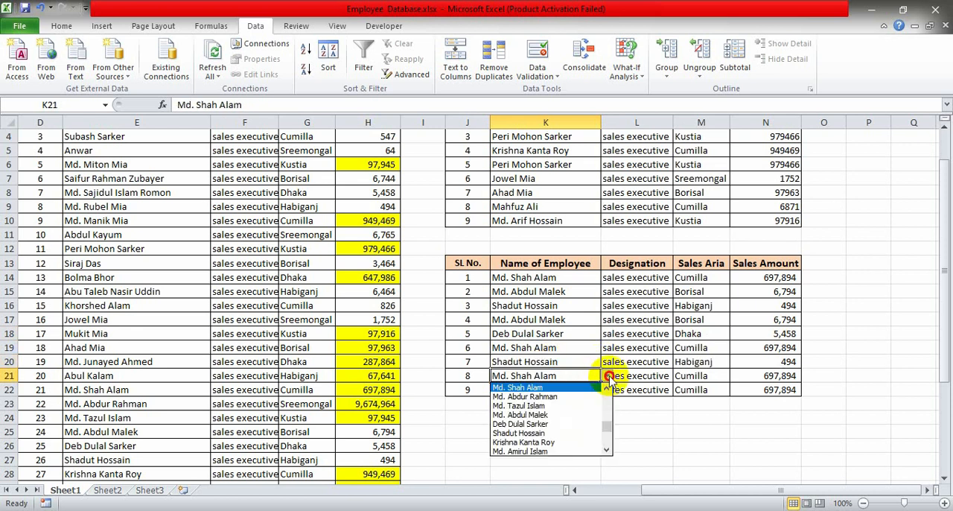
click(588, 402)
click(598, 389)
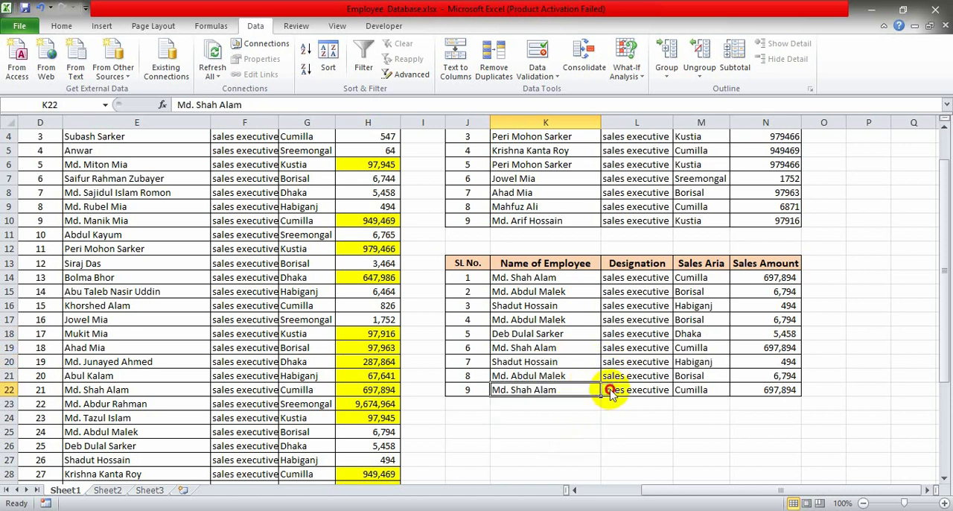
click(607, 389)
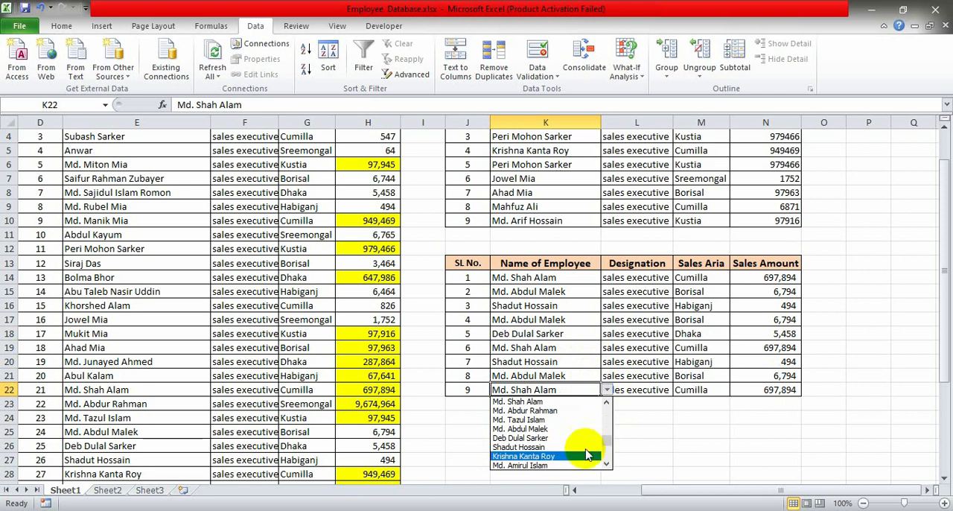
click(568, 456)
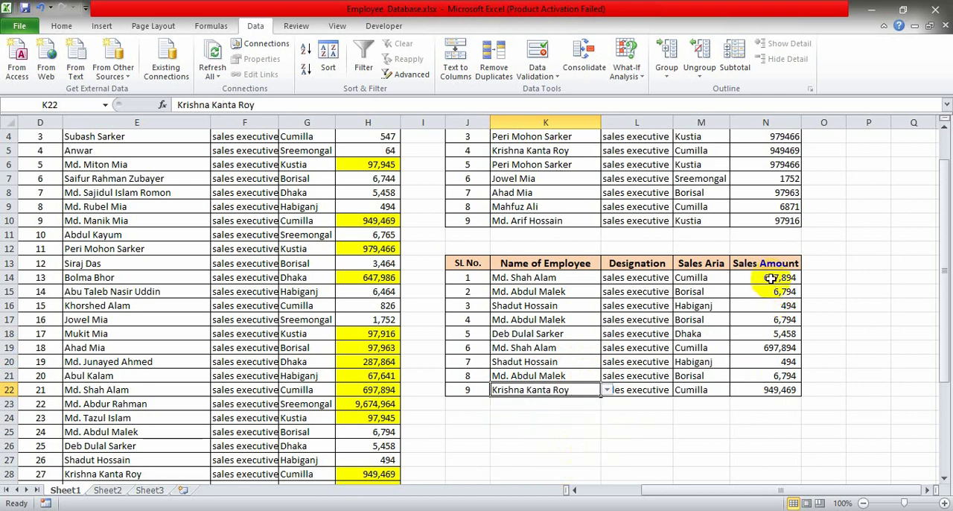
- Apply a Greater Than 9000 conditional format with Light Red Fill with Dark Red Text to the sales amounts in N14:N22
drag(771, 277, 768, 383)
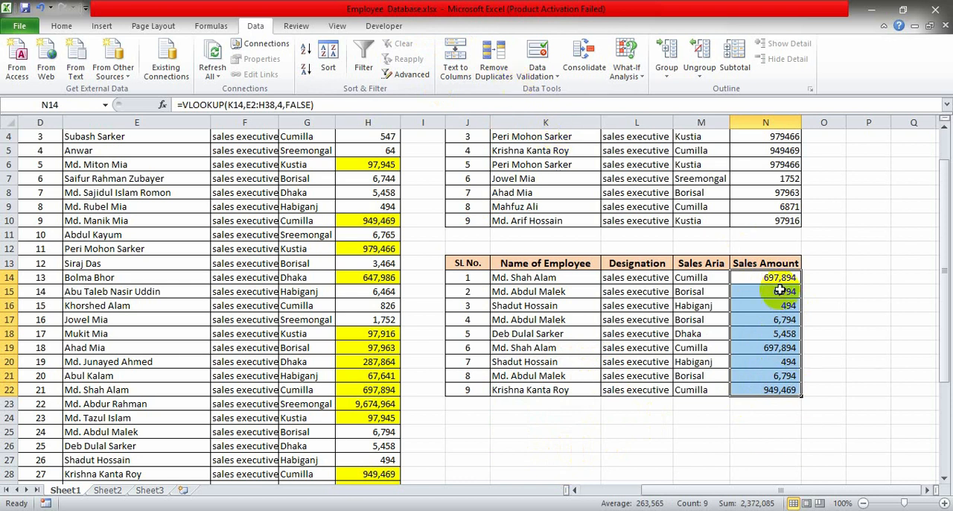
click(62, 25)
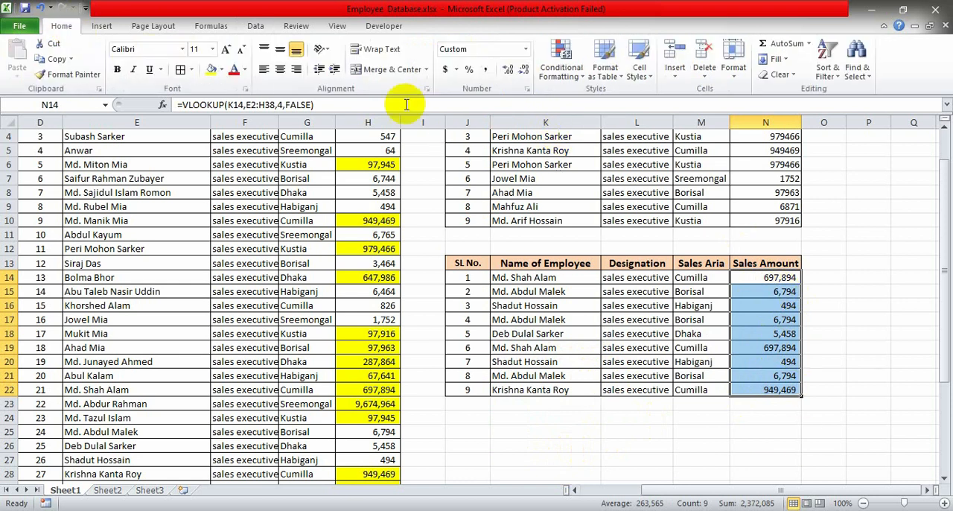
click(561, 58)
mouse_move(620, 102)
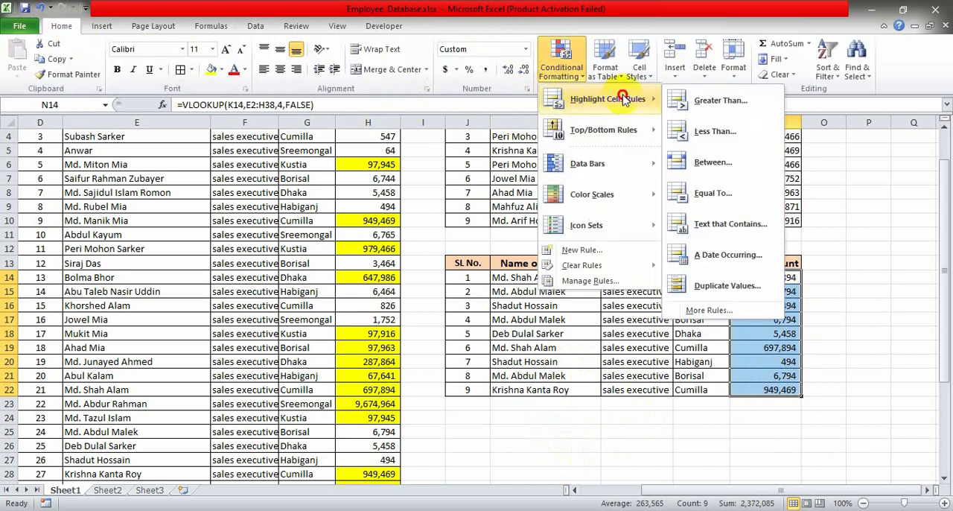
click(808, 99)
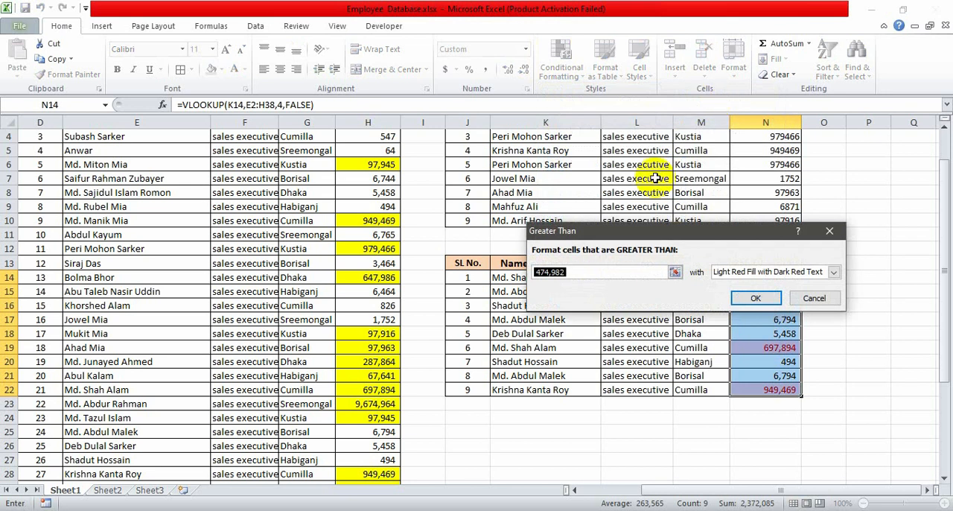
text(9)
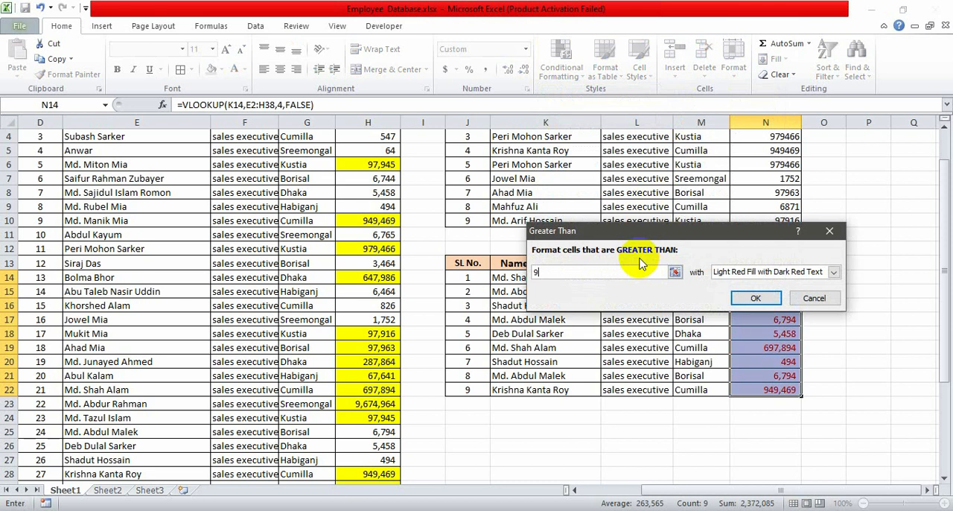
text(000)
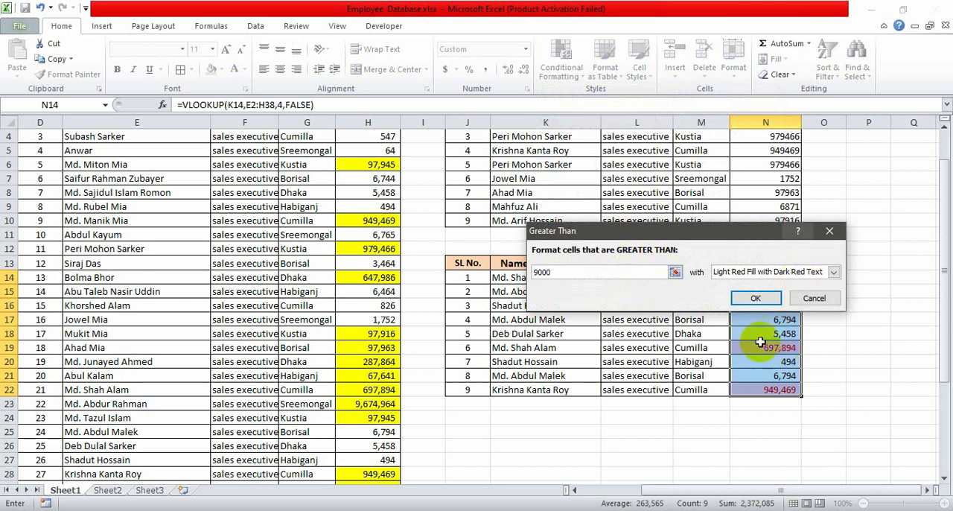
click(756, 298)
click(887, 343)
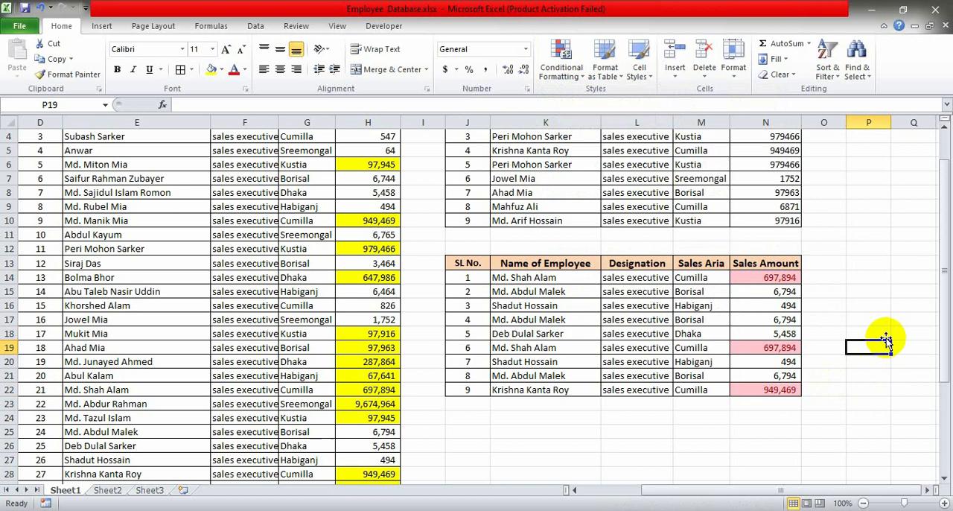
- Select the sales amounts in N14:N22 of the second lookup table
drag(792, 276, 773, 389)
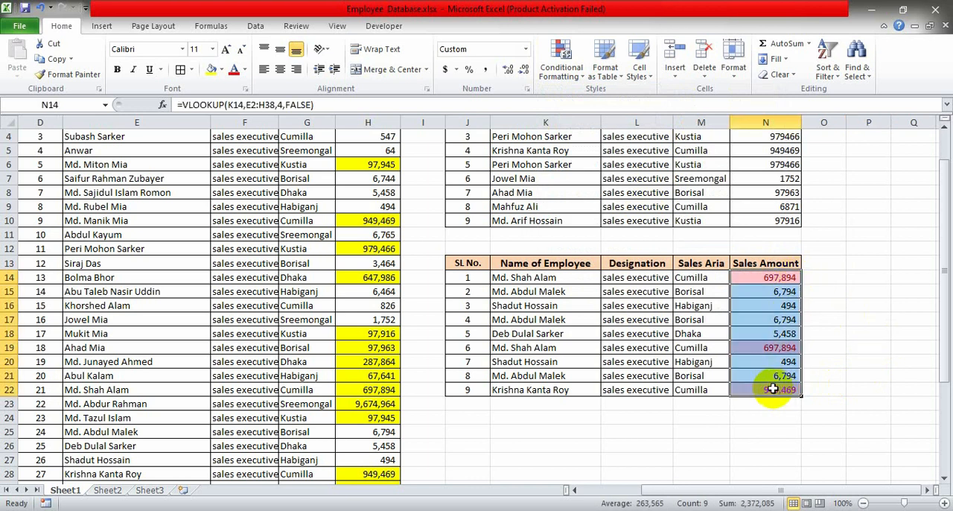